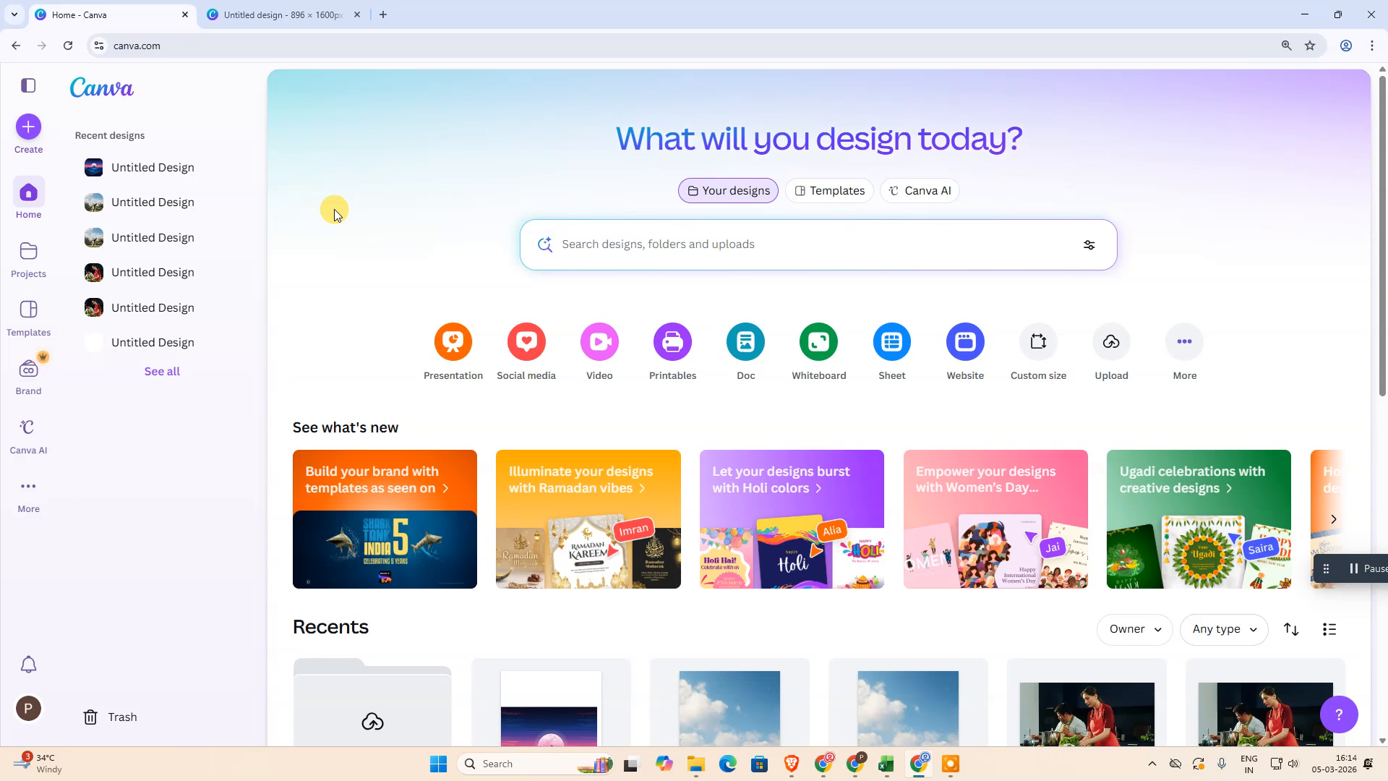
Browse the design types offered when creating a new design, without starting one
left_click(1109, 345)
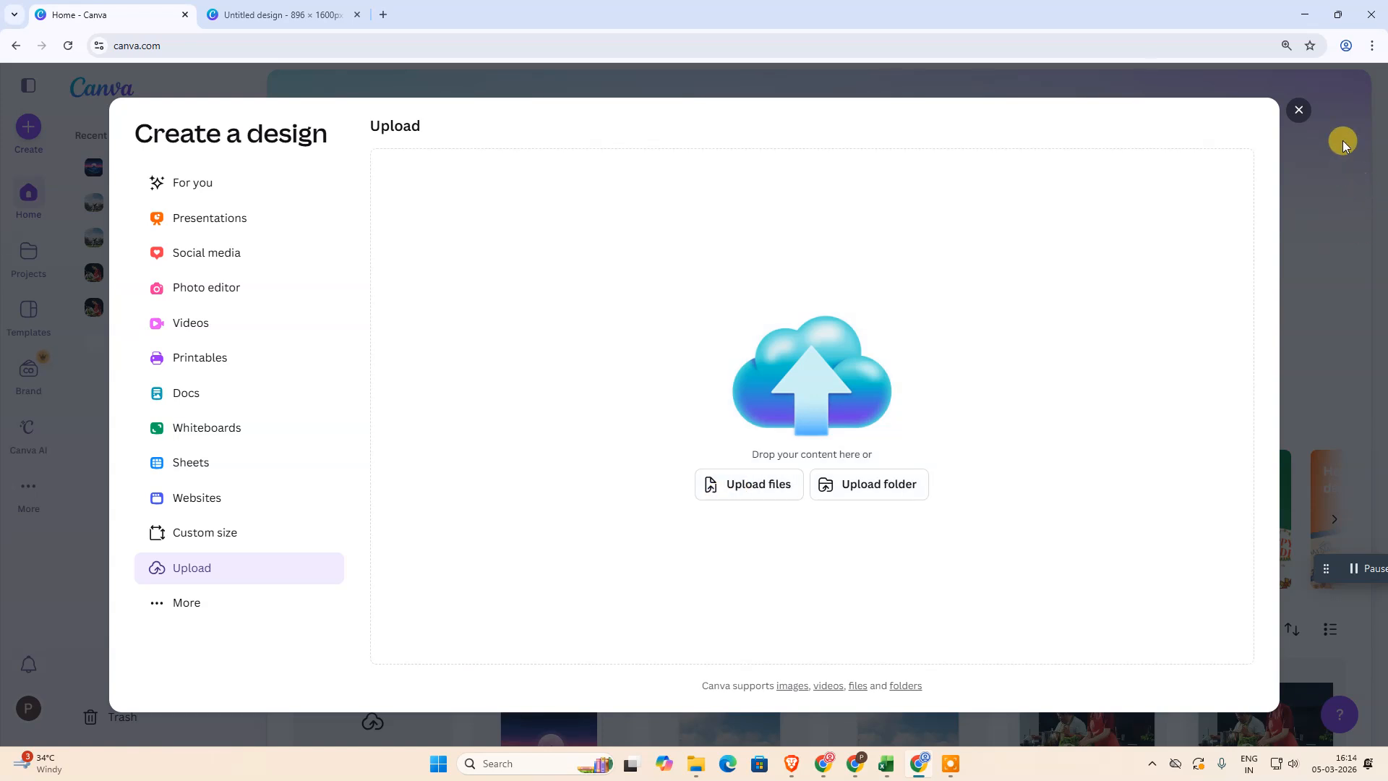
left_click(1299, 111)
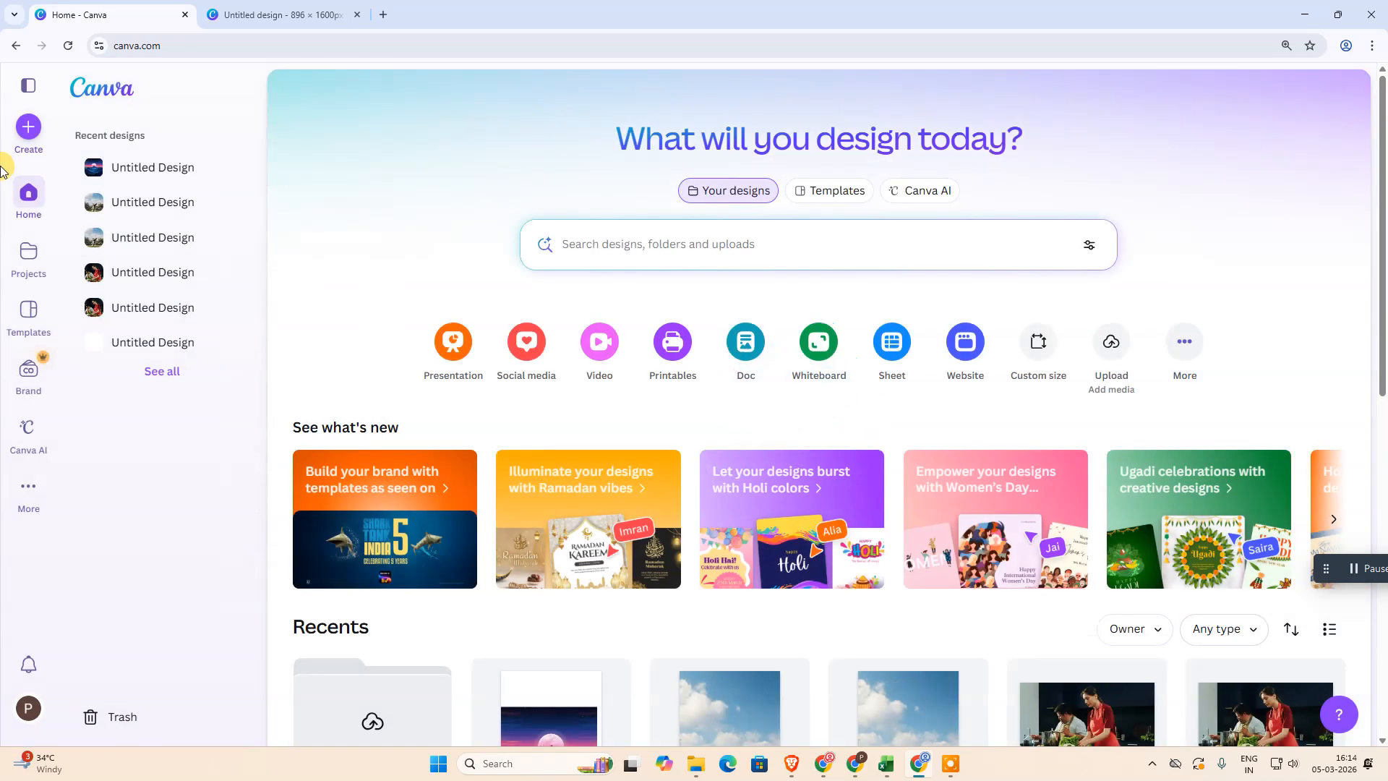
left_click(28, 128)
left_click(202, 256)
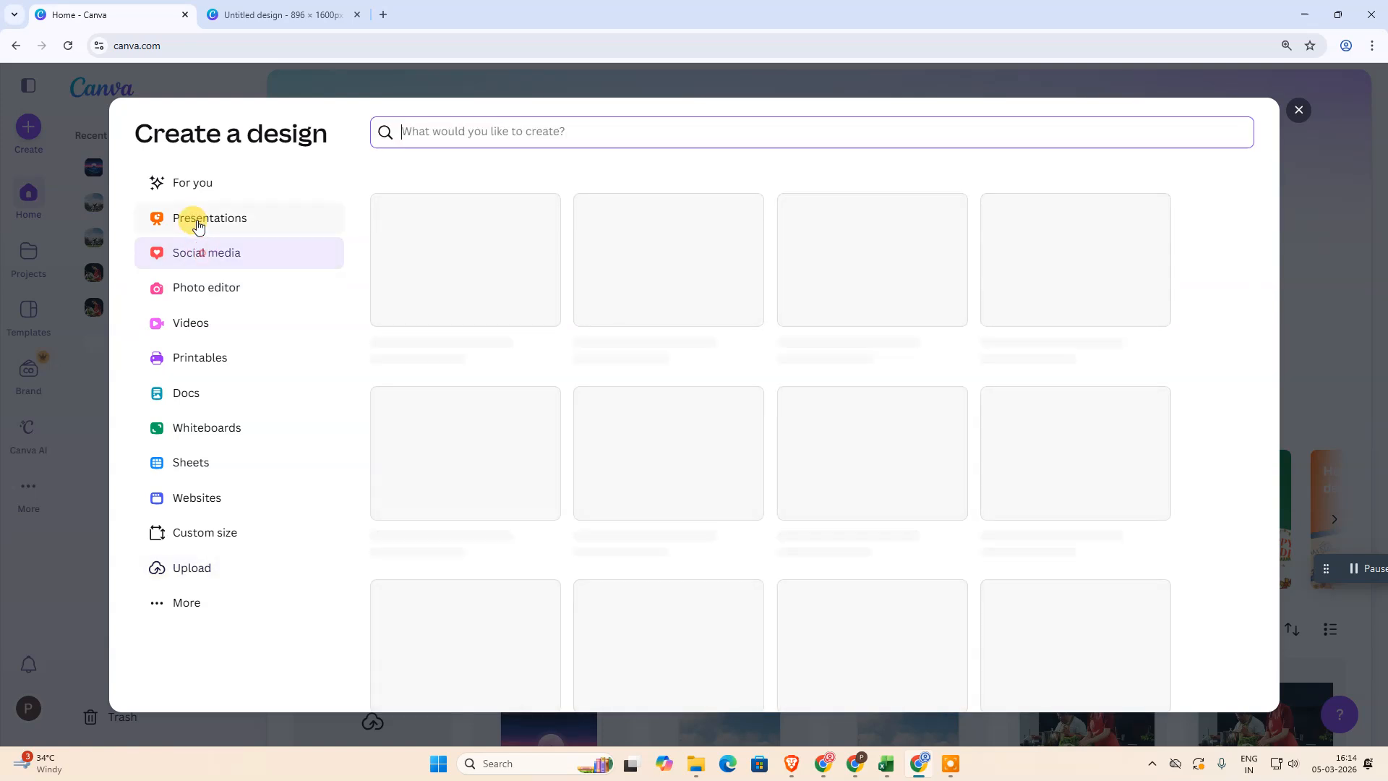
left_click(200, 229)
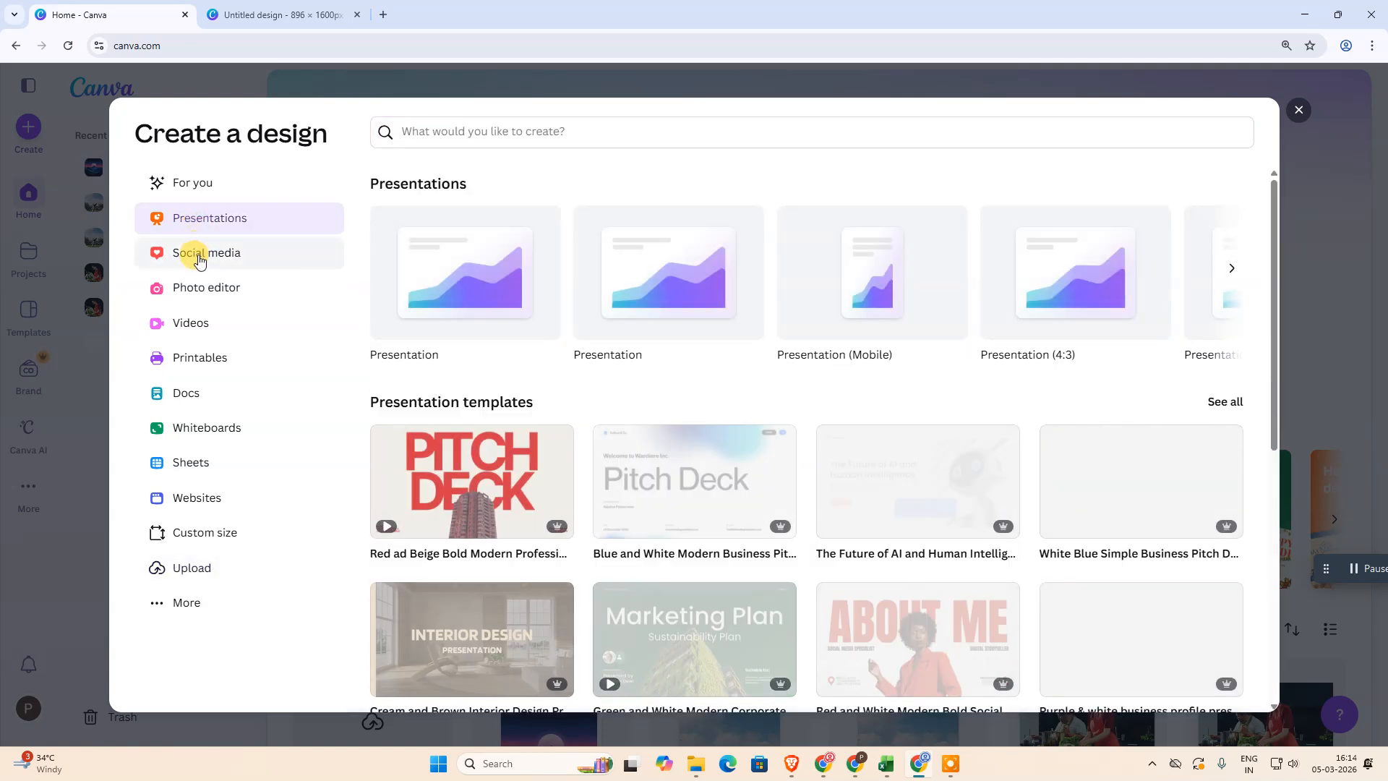
left_click(206, 253)
left_click(202, 229)
left_click(198, 258)
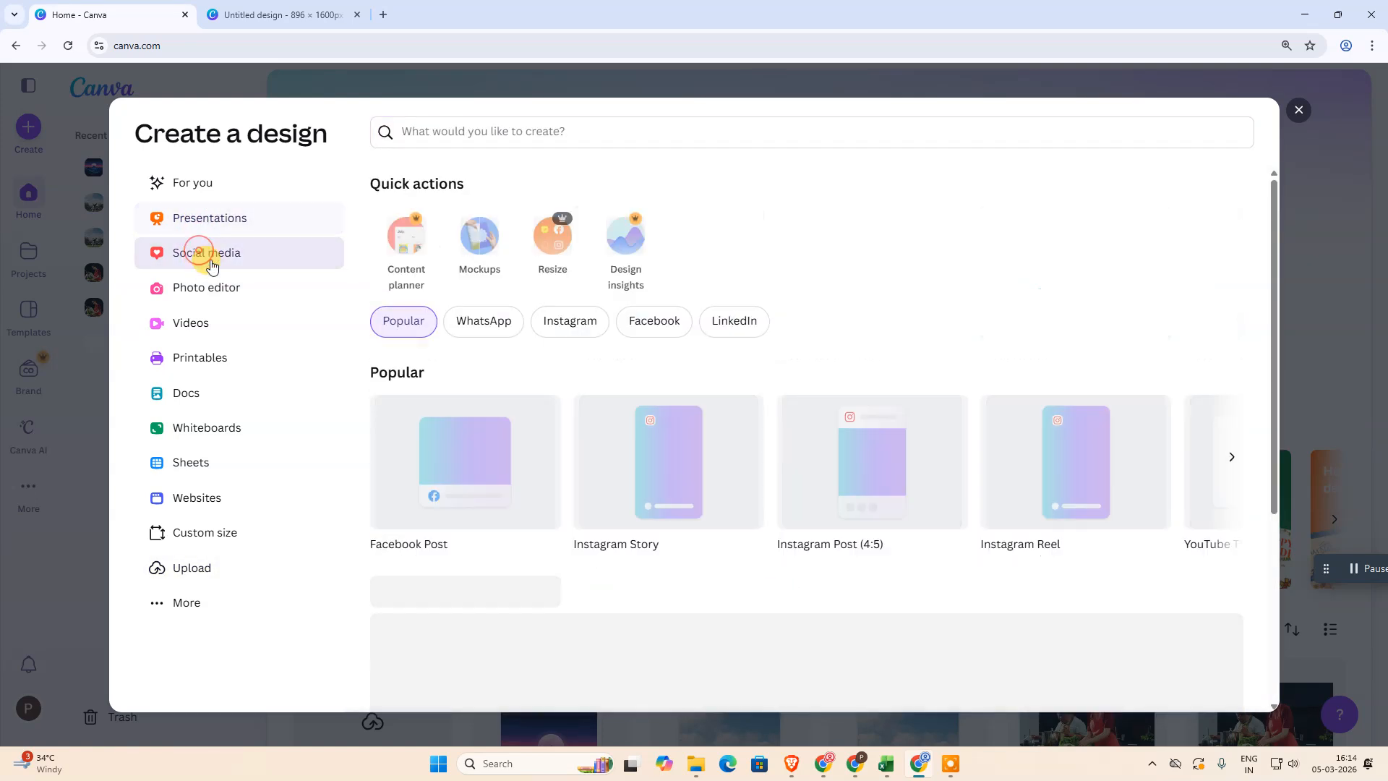
left_click(217, 288)
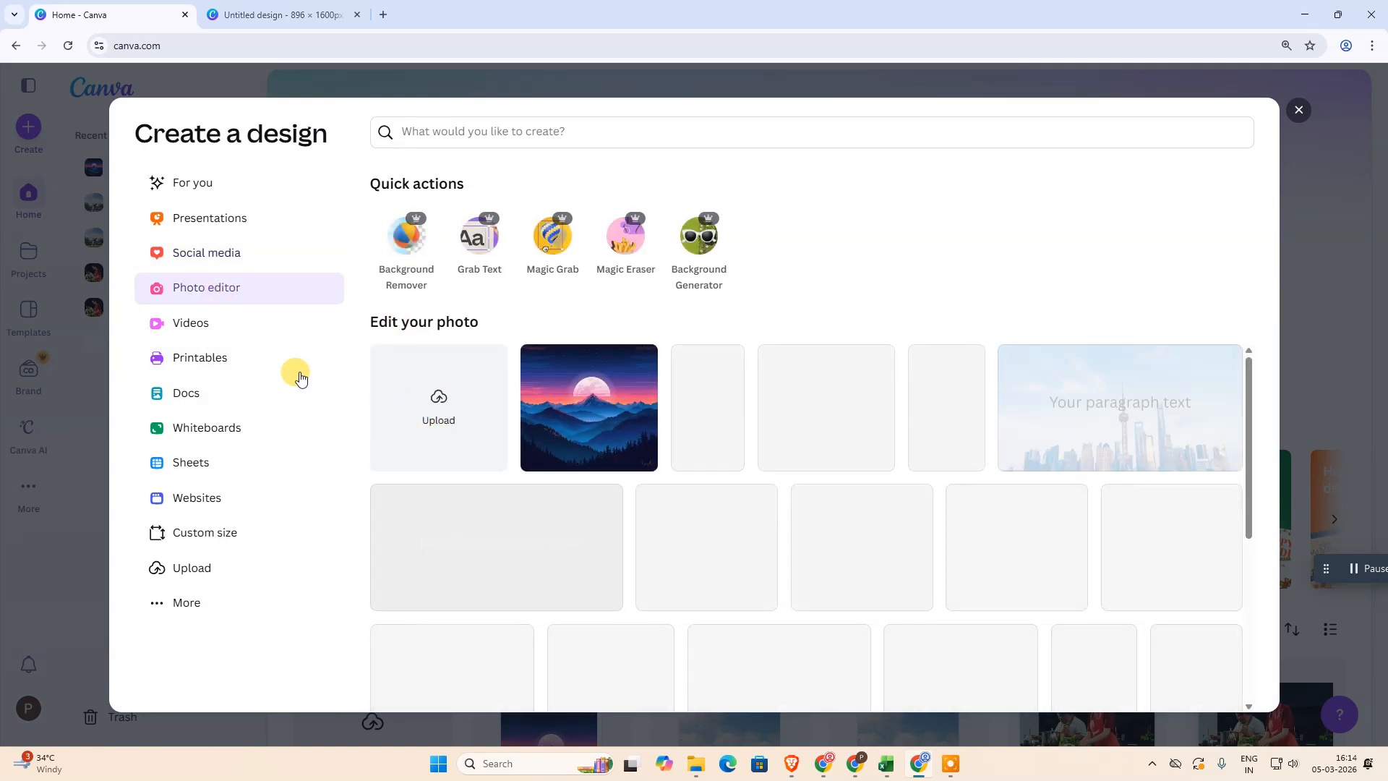
left_click(216, 261)
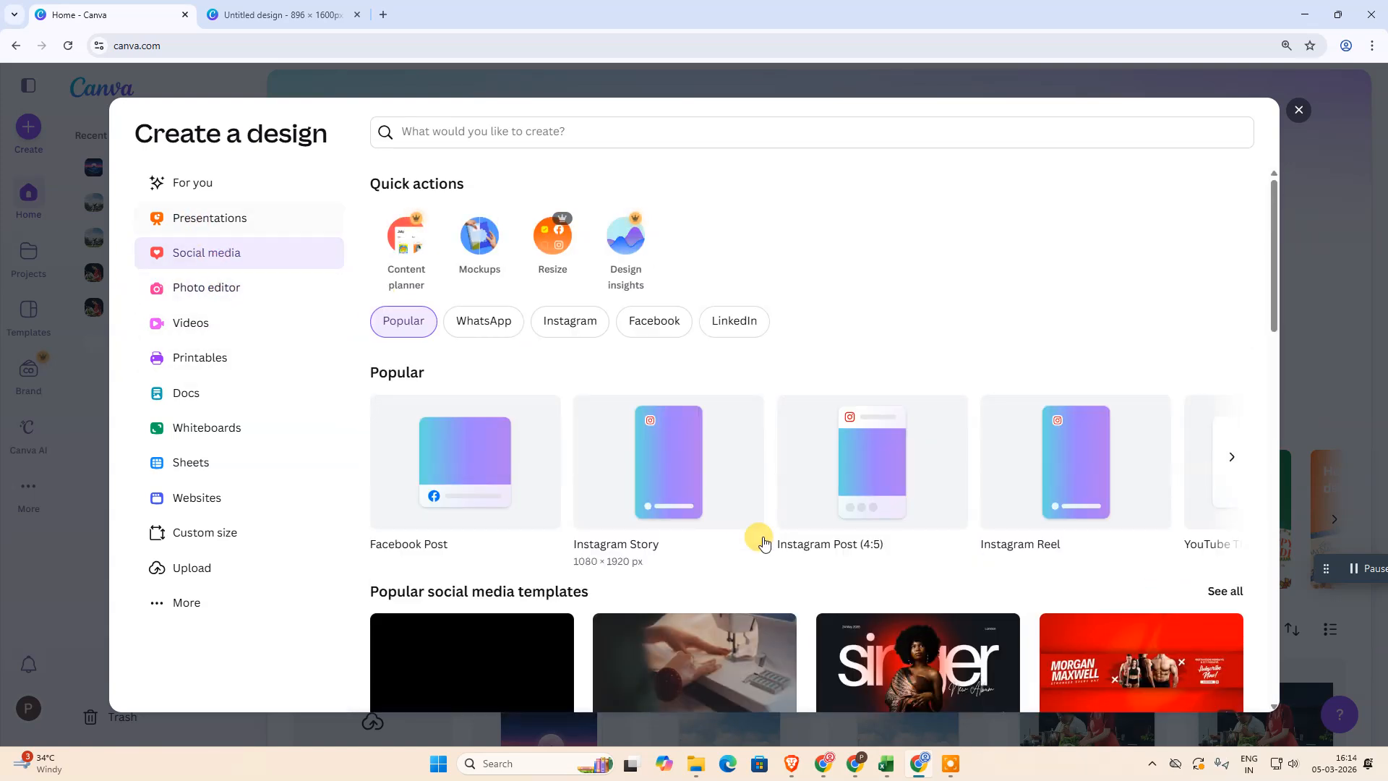
left_click(197, 221)
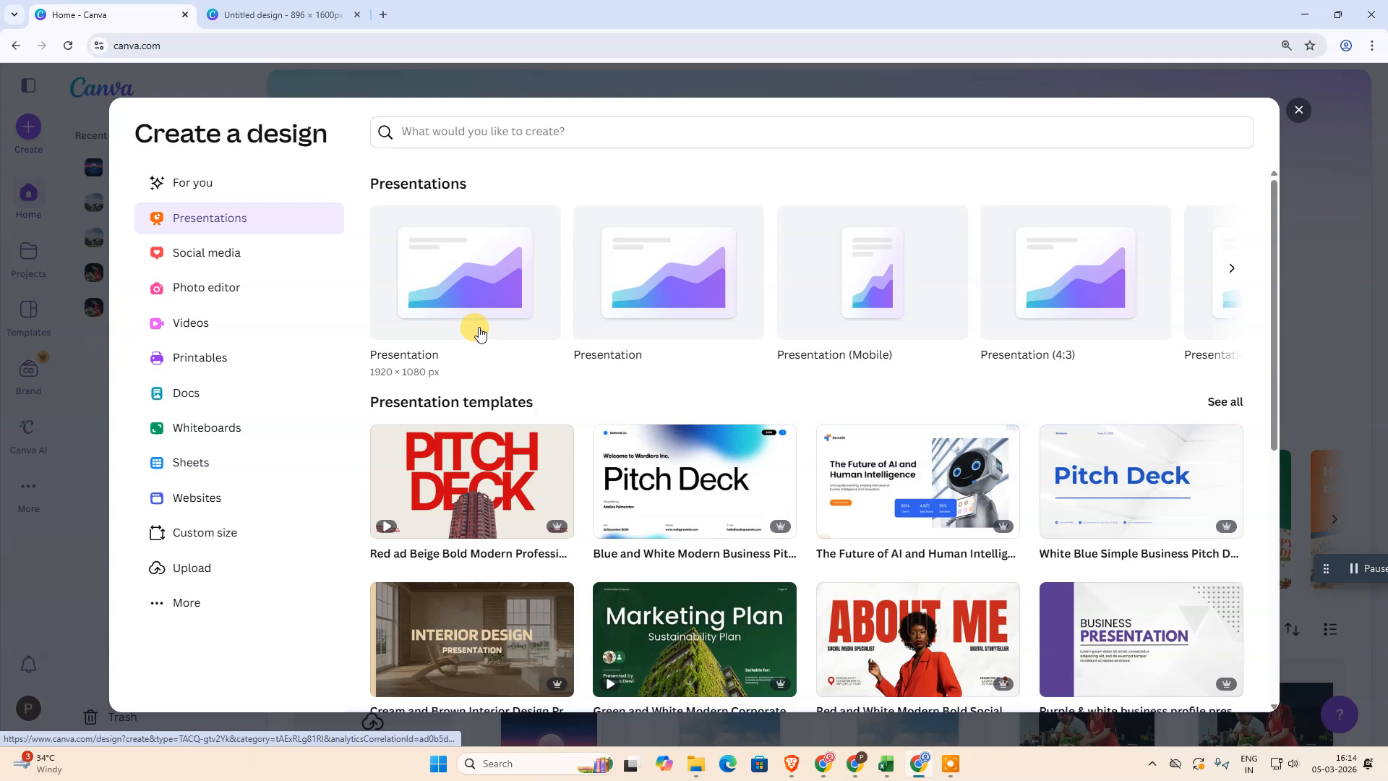
left_click(1298, 110)
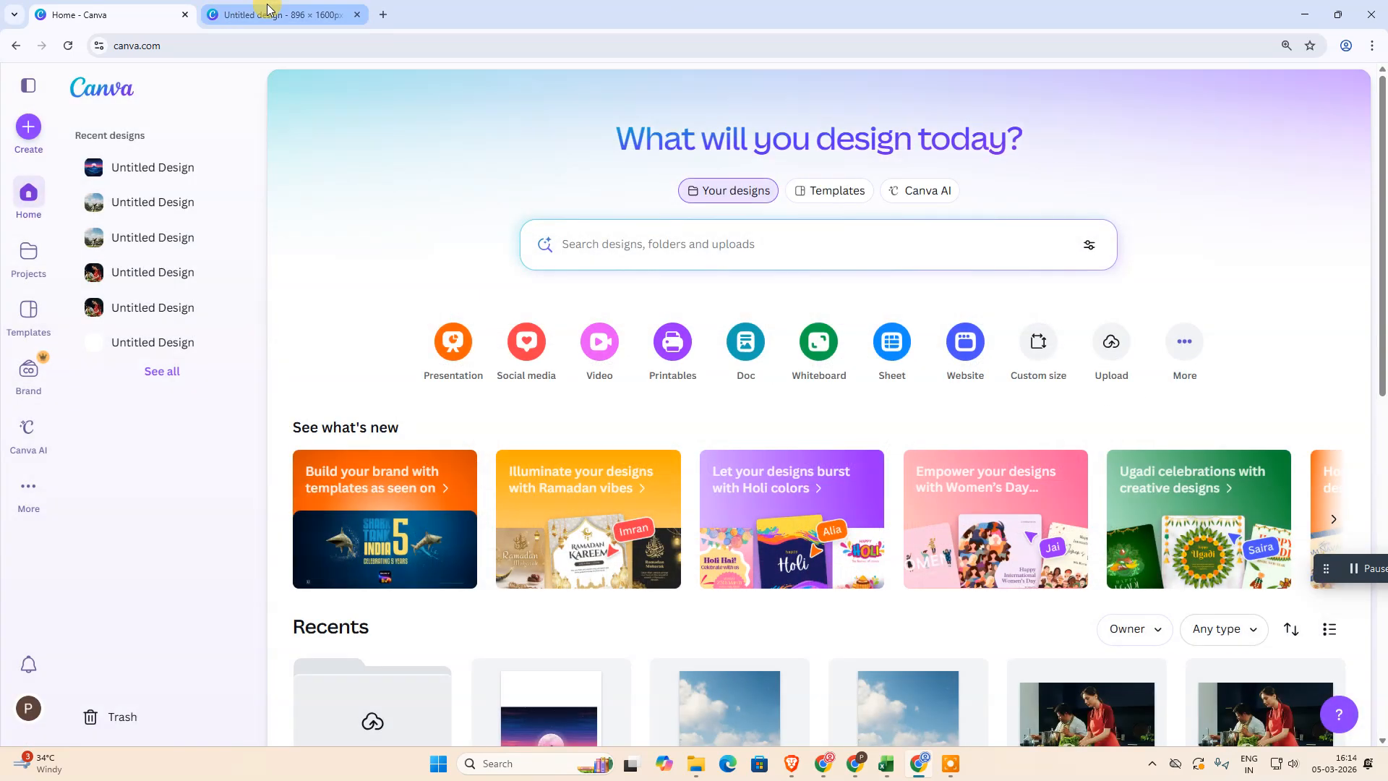
Switch to the open design tab and clear the logo search and Graphics filter in the elements panel
left_click(282, 14)
left_click_drag(889, 452, 885, 440)
left_click_drag(969, 496, 979, 500)
left_click_drag(836, 426, 883, 437)
left_click(1152, 398)
left_click(1209, 391)
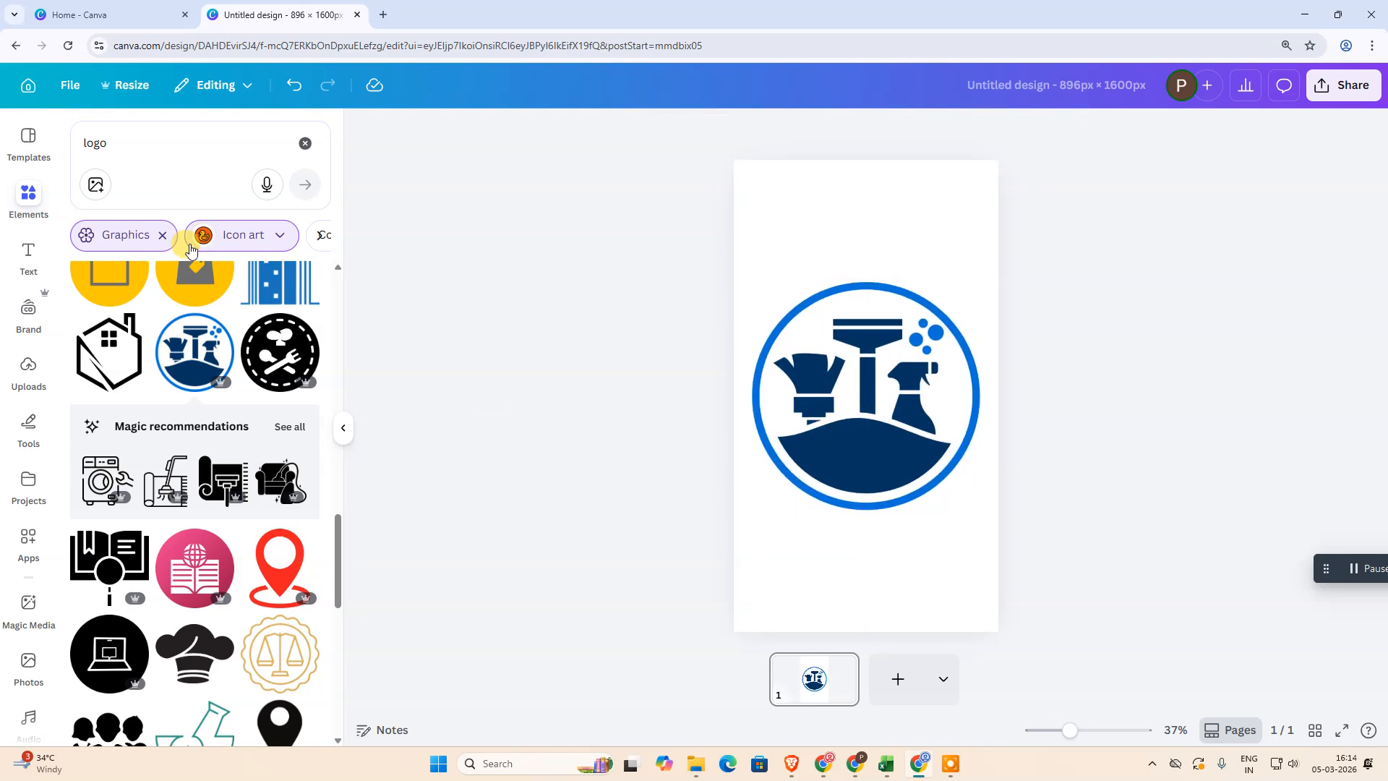
left_click(161, 235)
left_click(305, 143)
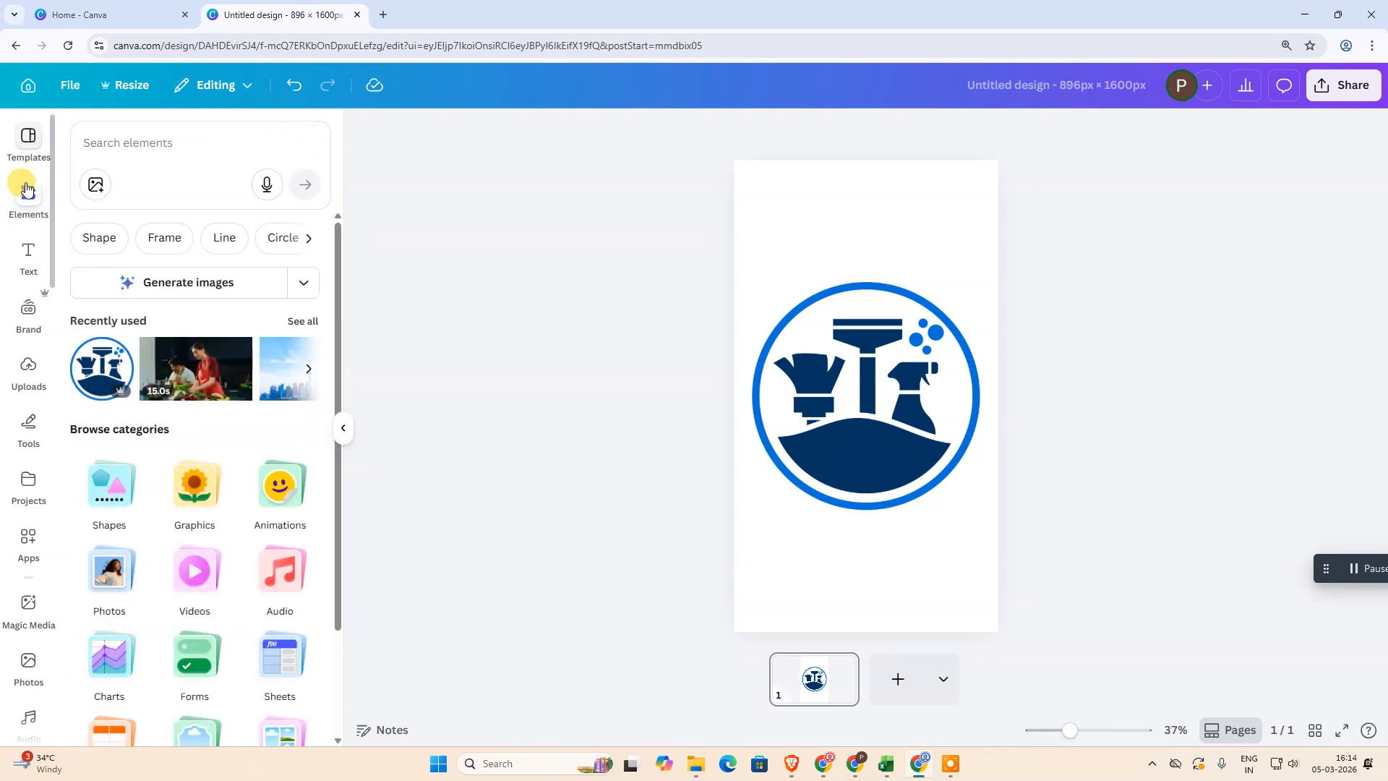
Select the cleaning logo on the page and open Magic Edit from its image editing tools
left_click(483, 339)
left_click(923, 426)
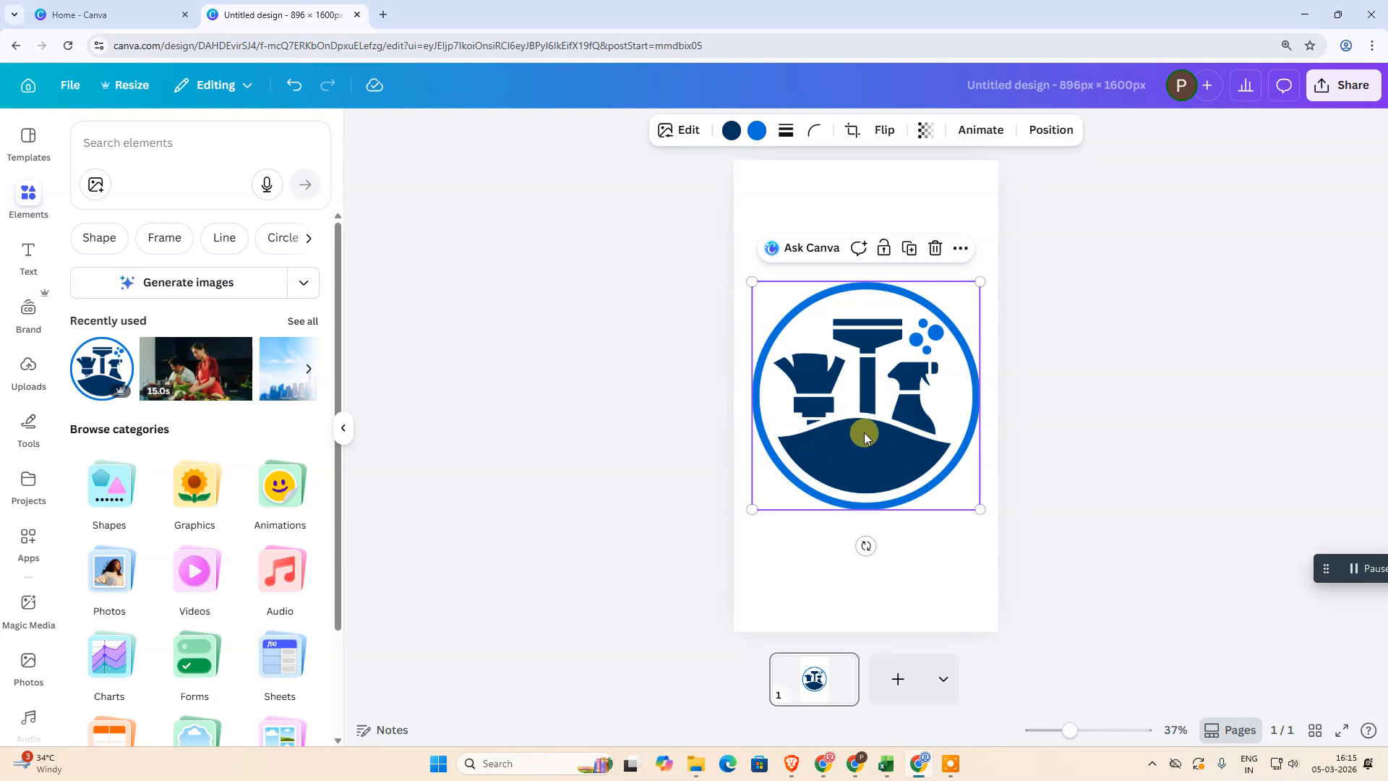
left_click(664, 133)
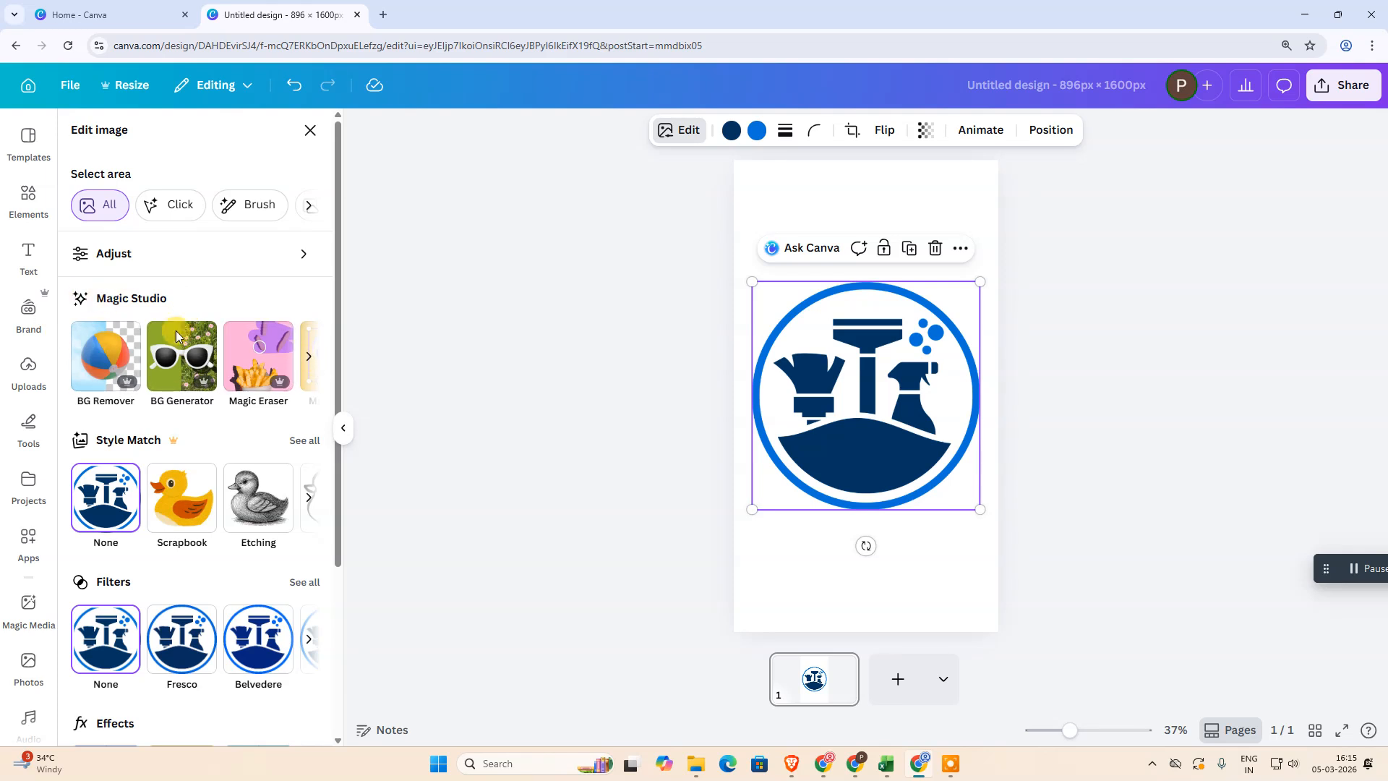
left_click(312, 358)
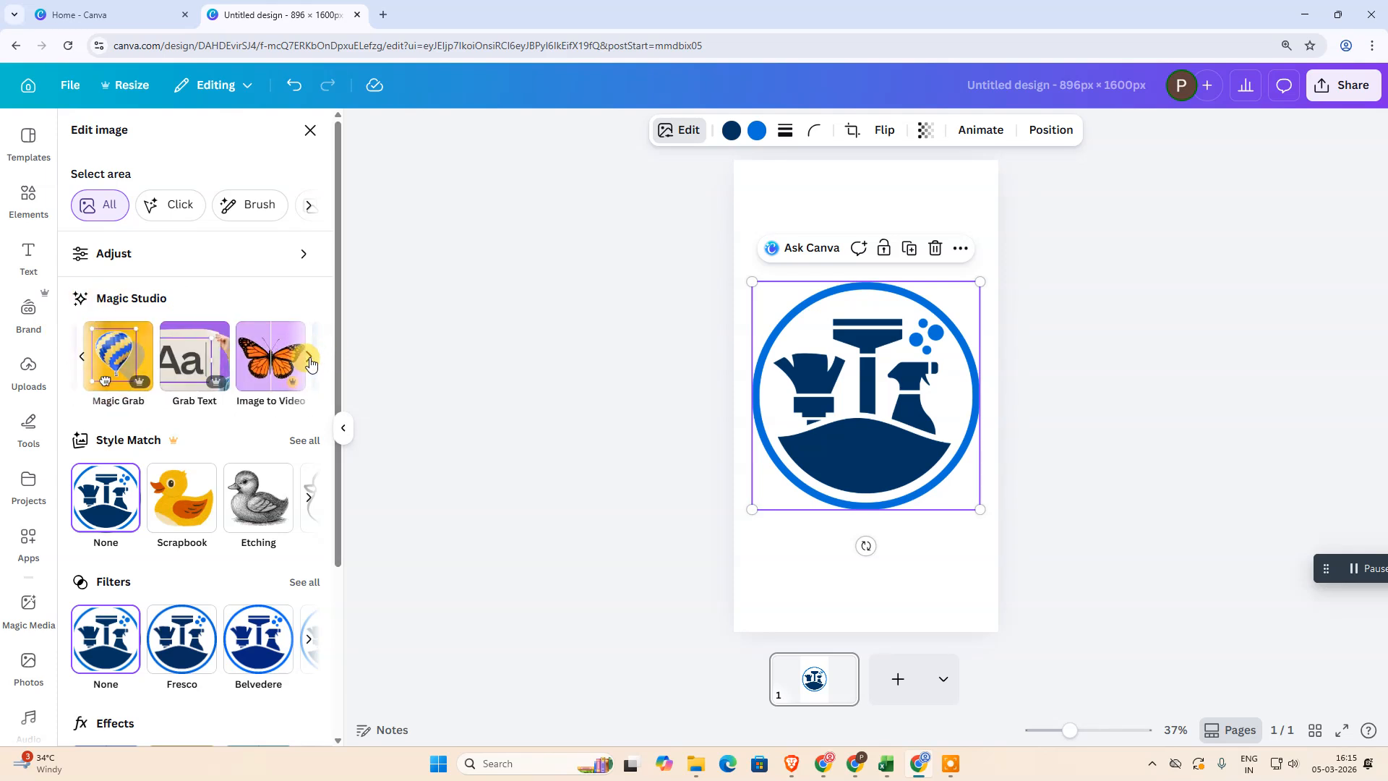
left_click(311, 358)
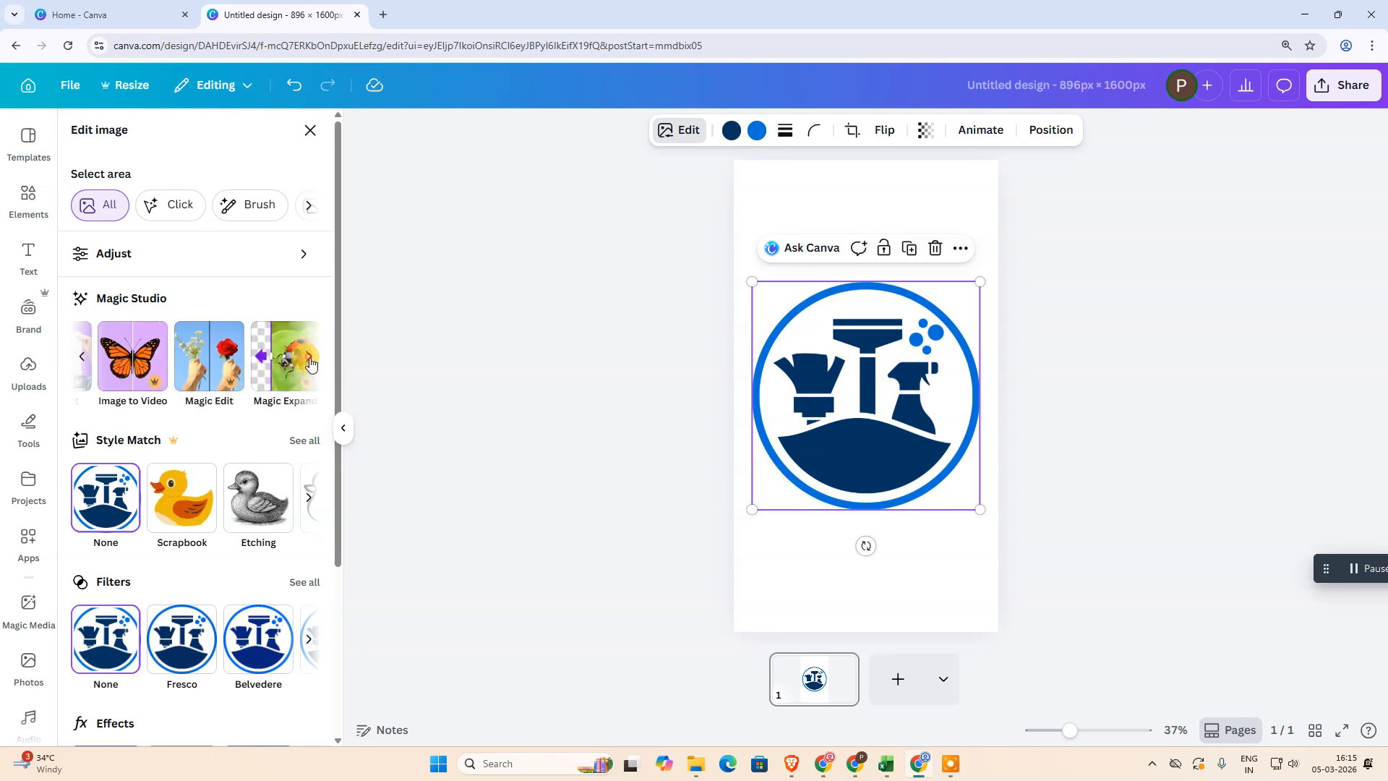
left_click(208, 391)
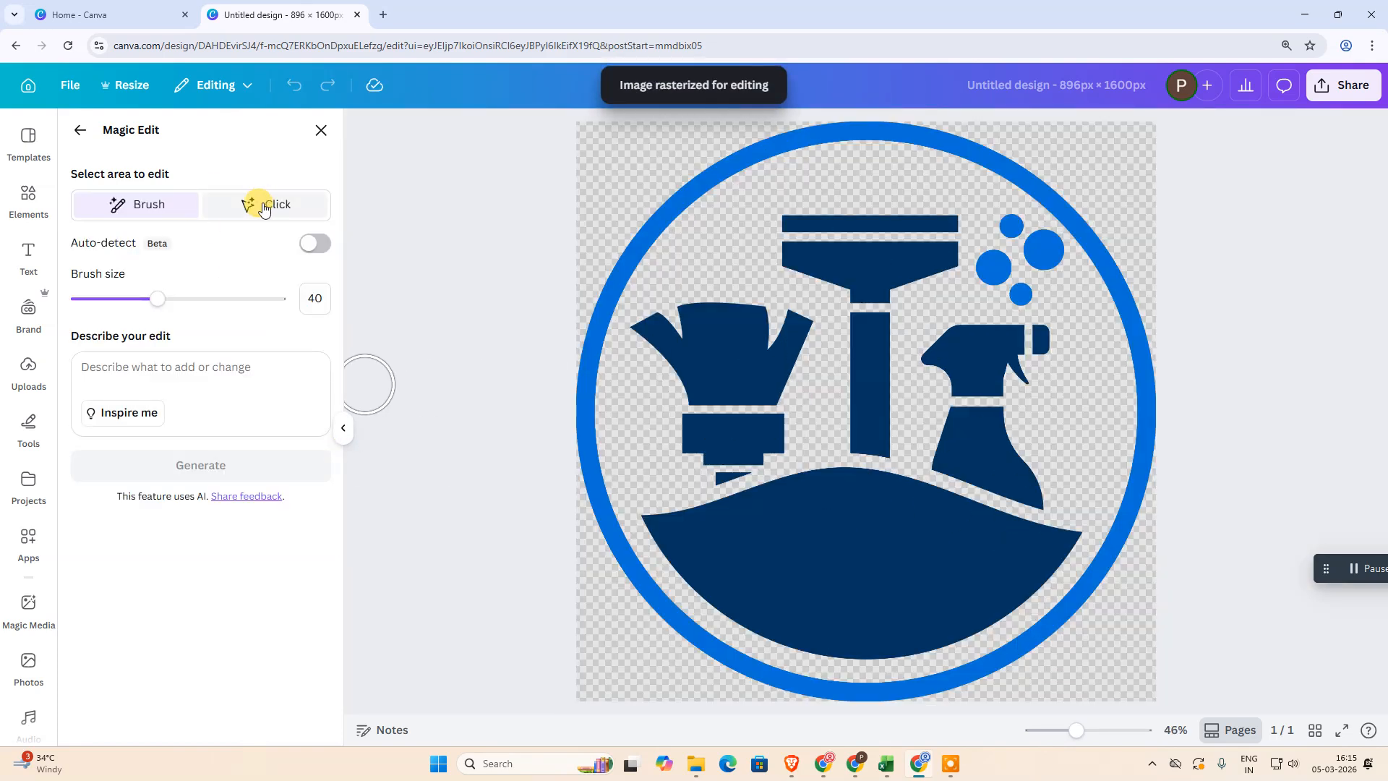
Try to select the duster on the logo using the Click selection mode
left_click(242, 207)
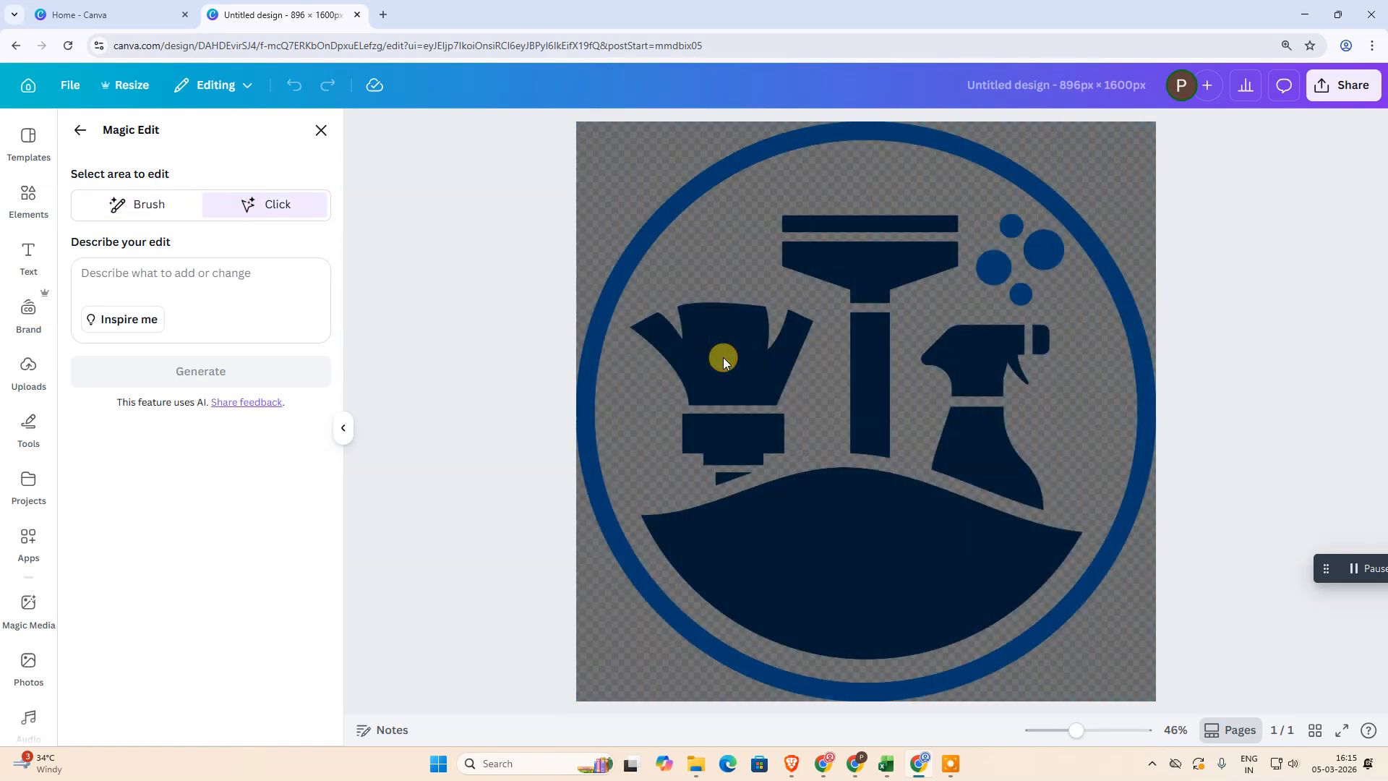
left_click(723, 358)
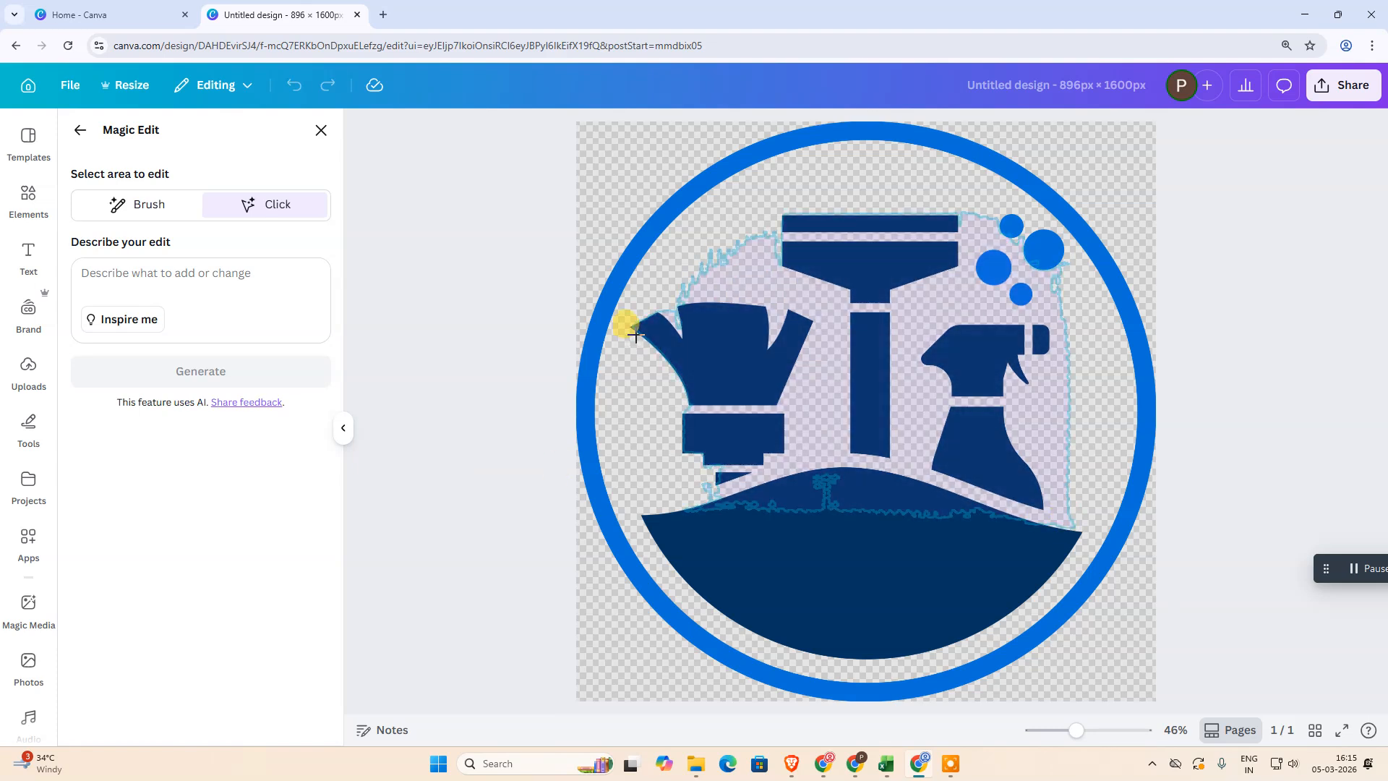
left_click_drag(630, 311, 828, 482)
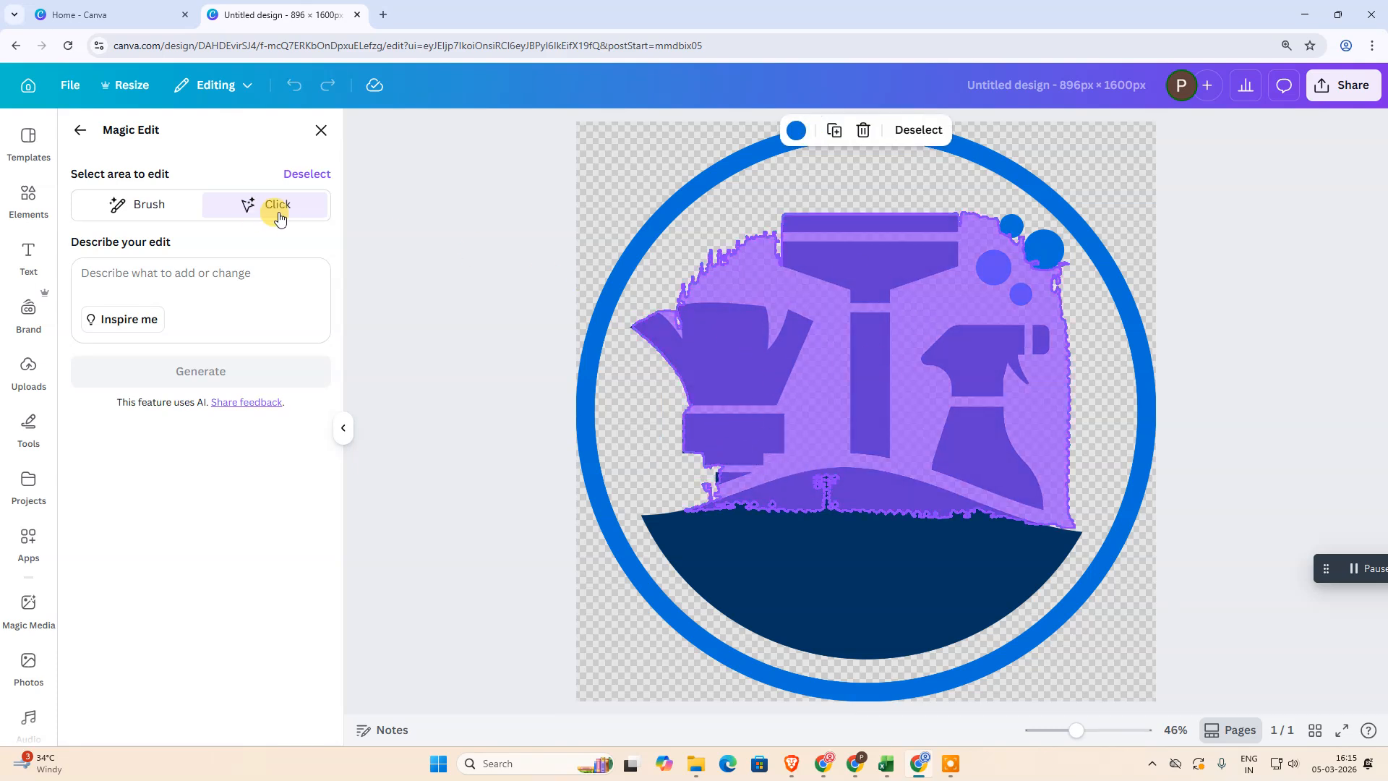
Switch to Brush selection, set the brush size to 11 and turn on Auto-detect
left_click(148, 204)
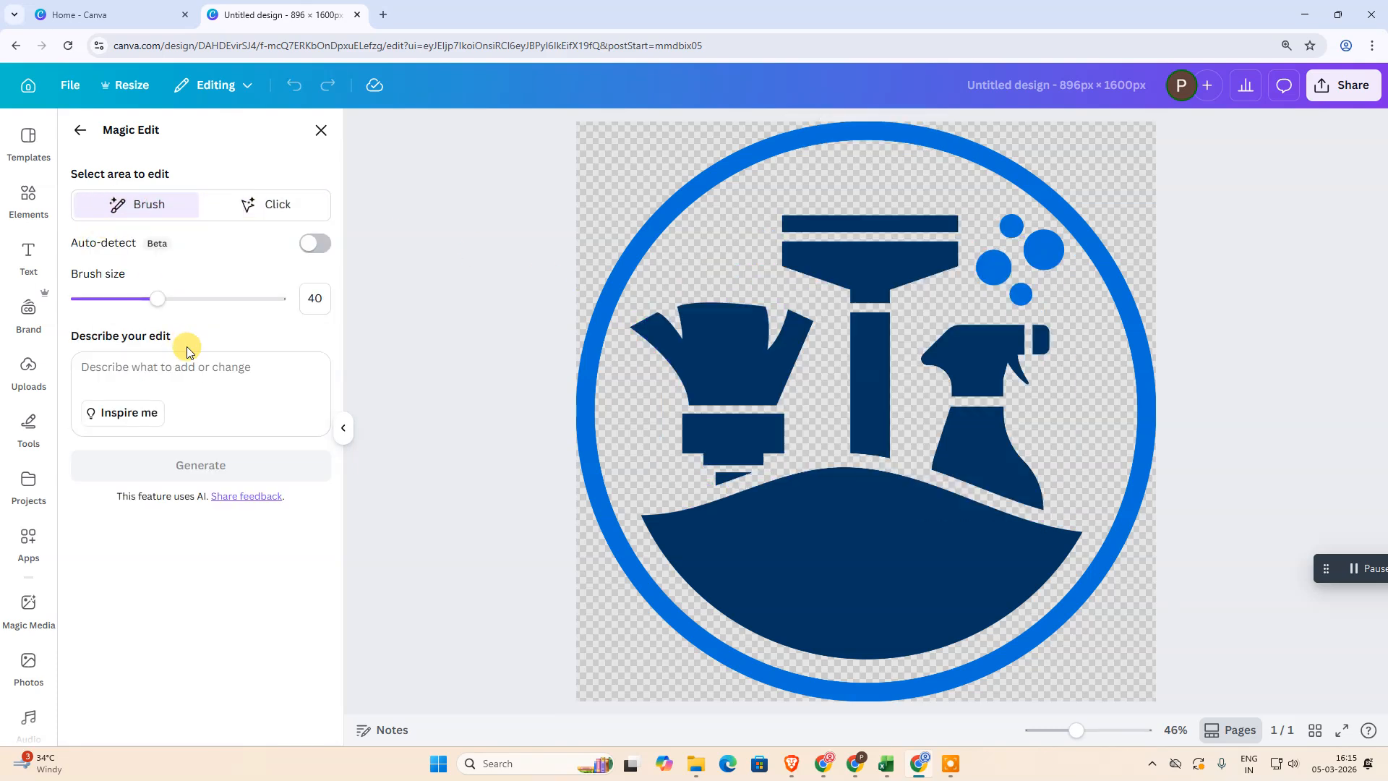
mouse_move(157, 299)
left_mouse_down()
mouse_move(84, 304)
mouse_move(101, 303)
left_mouse_up()
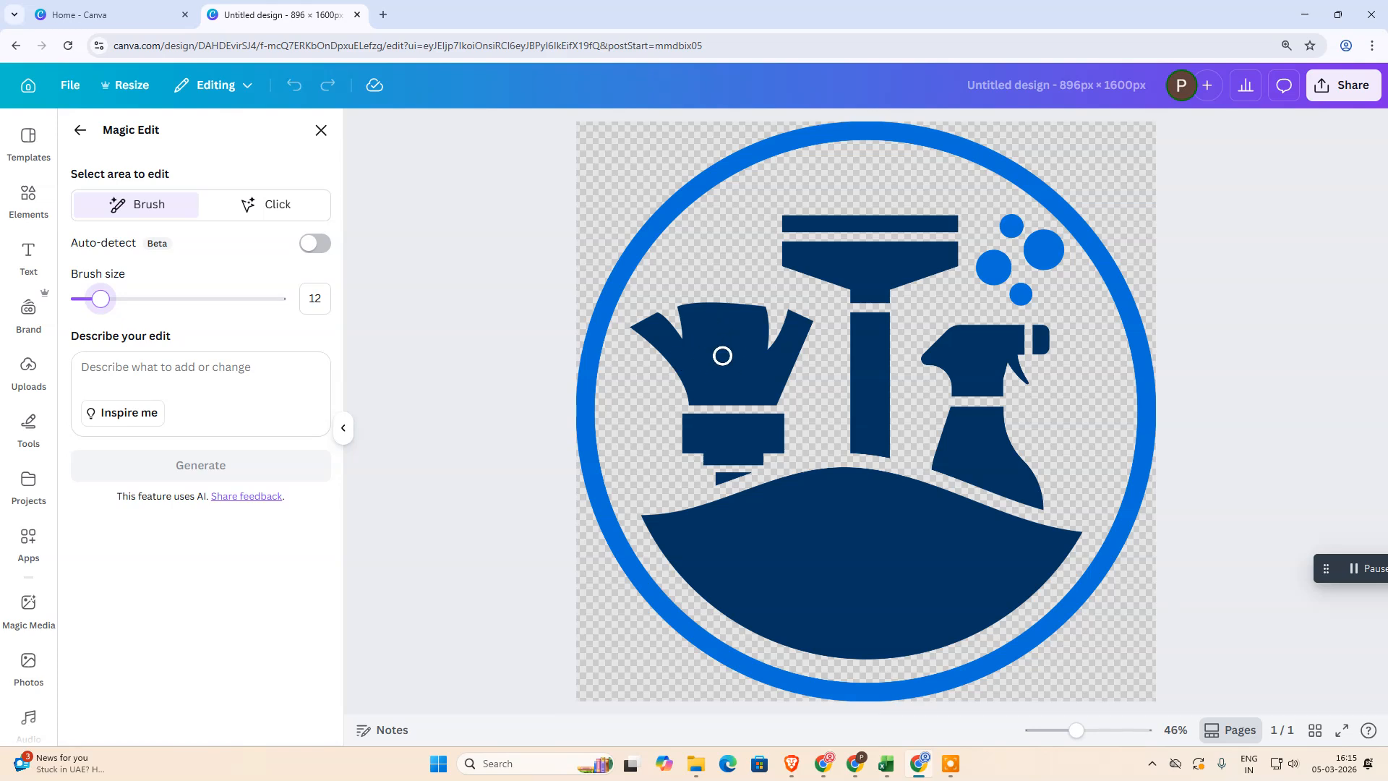
mouse_move(101, 299)
left_mouse_down()
mouse_move(111, 313)
mouse_move(100, 301)
left_mouse_up()
left_click(315, 246)
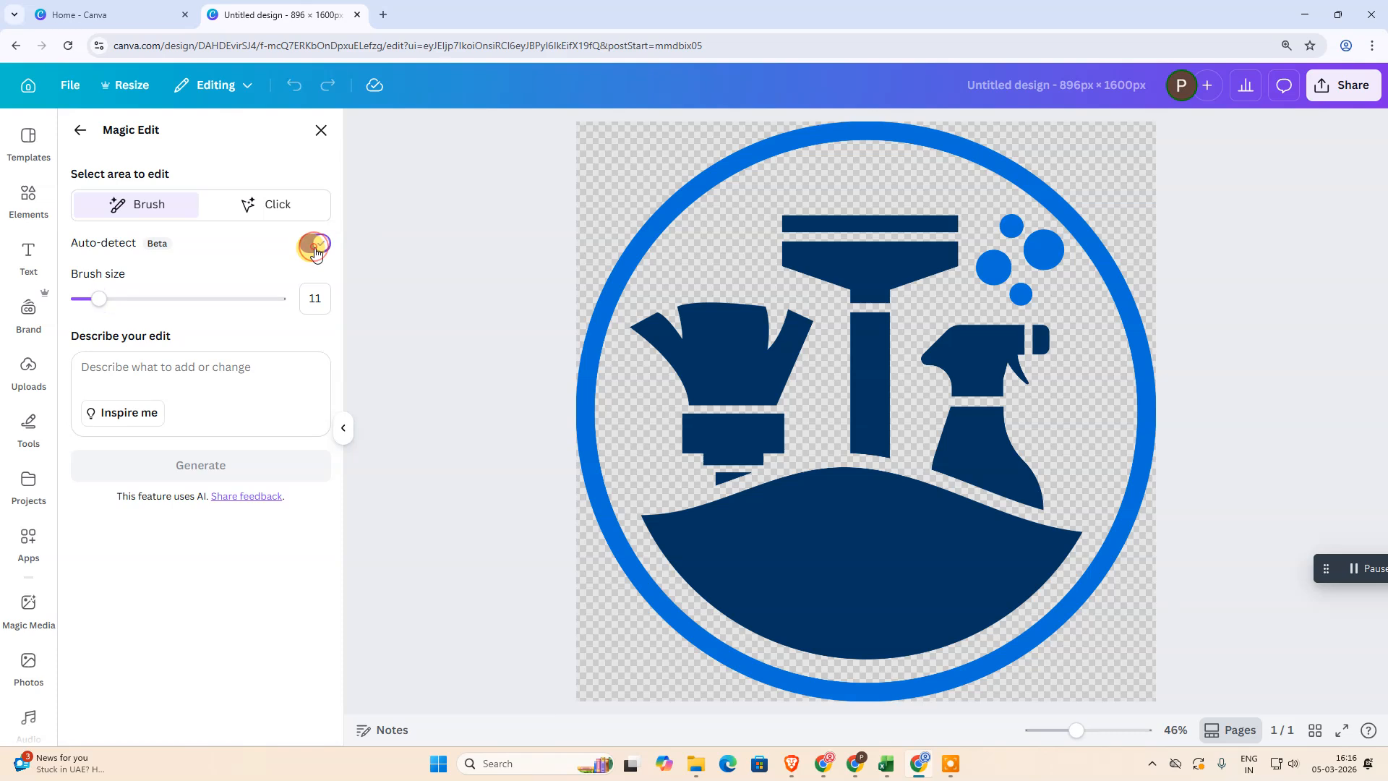
Brush over the duster head on the logo's left side to select it
mouse_move(652, 329)
left_mouse_down()
mouse_move(691, 368)
mouse_move(686, 312)
mouse_move(759, 316)
left_mouse_up()
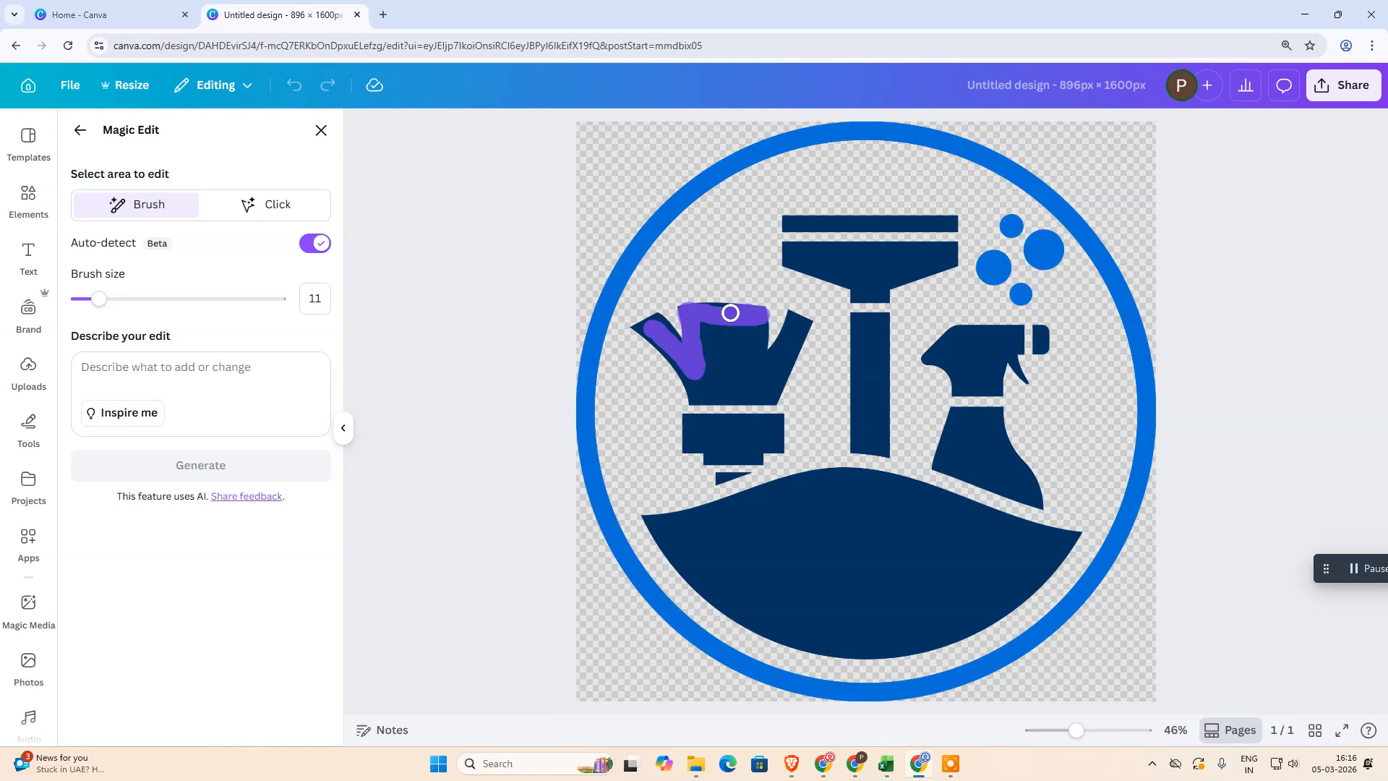
mouse_move(759, 341)
left_mouse_down()
mouse_move(712, 323)
mouse_move(706, 354)
mouse_move(739, 348)
mouse_move(746, 329)
mouse_move(705, 340)
mouse_move(747, 370)
mouse_move(792, 317)
mouse_move(805, 326)
mouse_move(773, 399)
mouse_move(692, 397)
left_mouse_up()
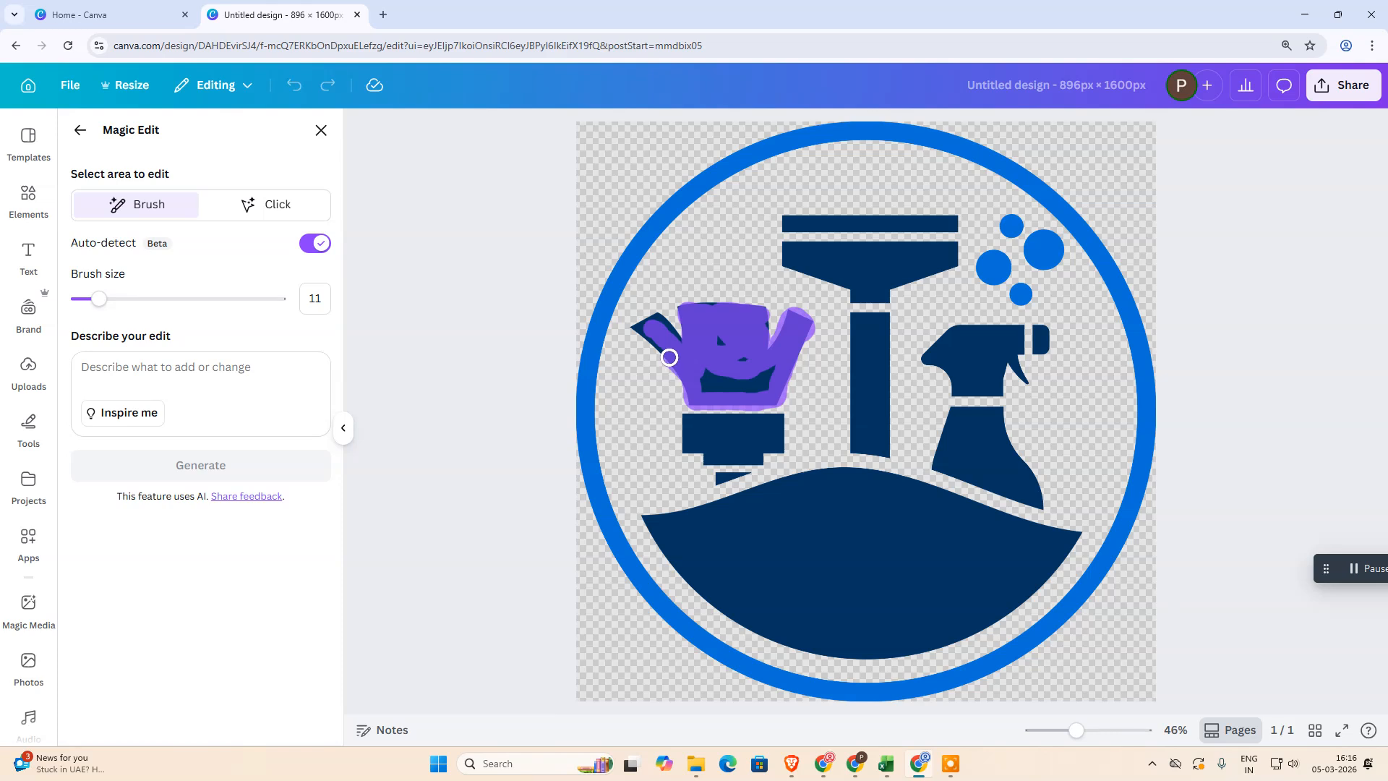
mouse_move(652, 323)
left_mouse_down()
mouse_move(714, 387)
mouse_move(774, 390)
mouse_move(736, 382)
mouse_move(770, 373)
left_mouse_up()
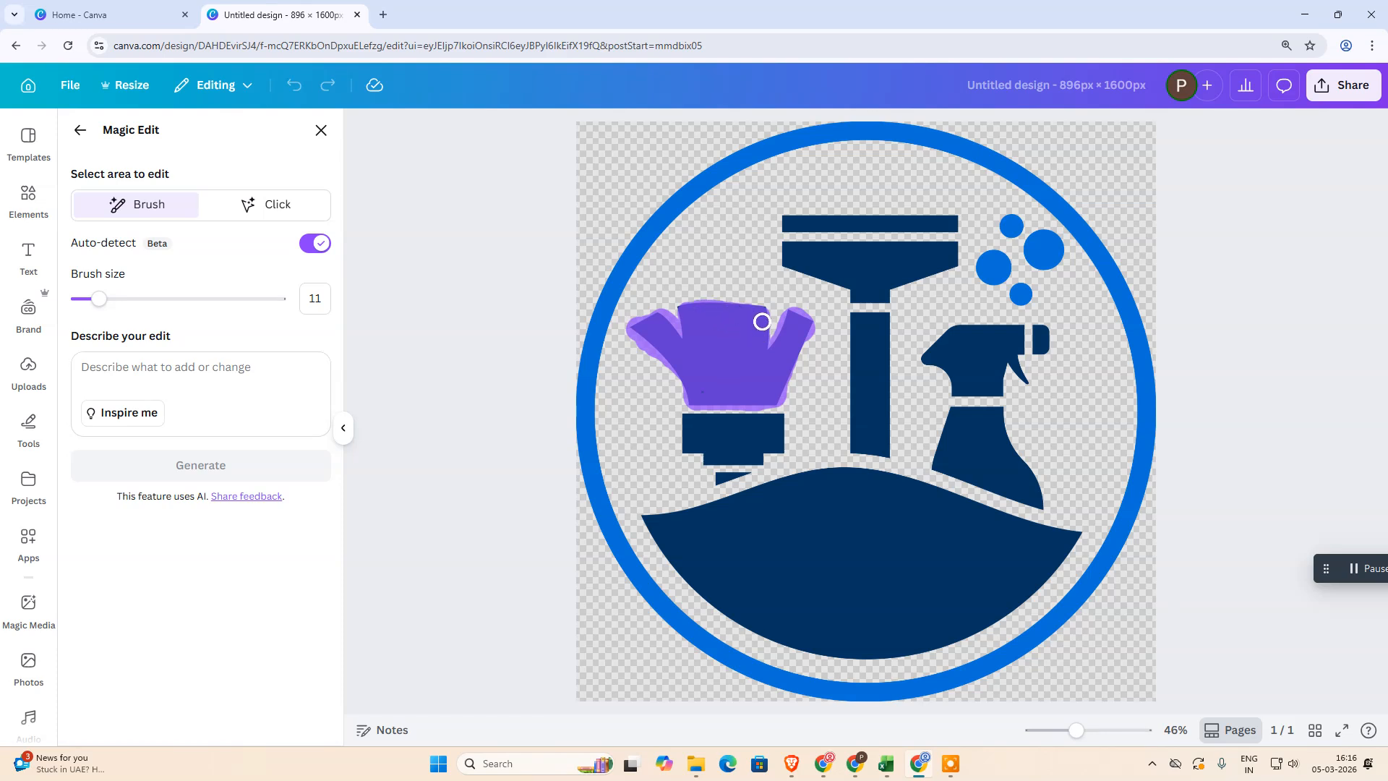
left_click_drag(750, 317, 731, 319)
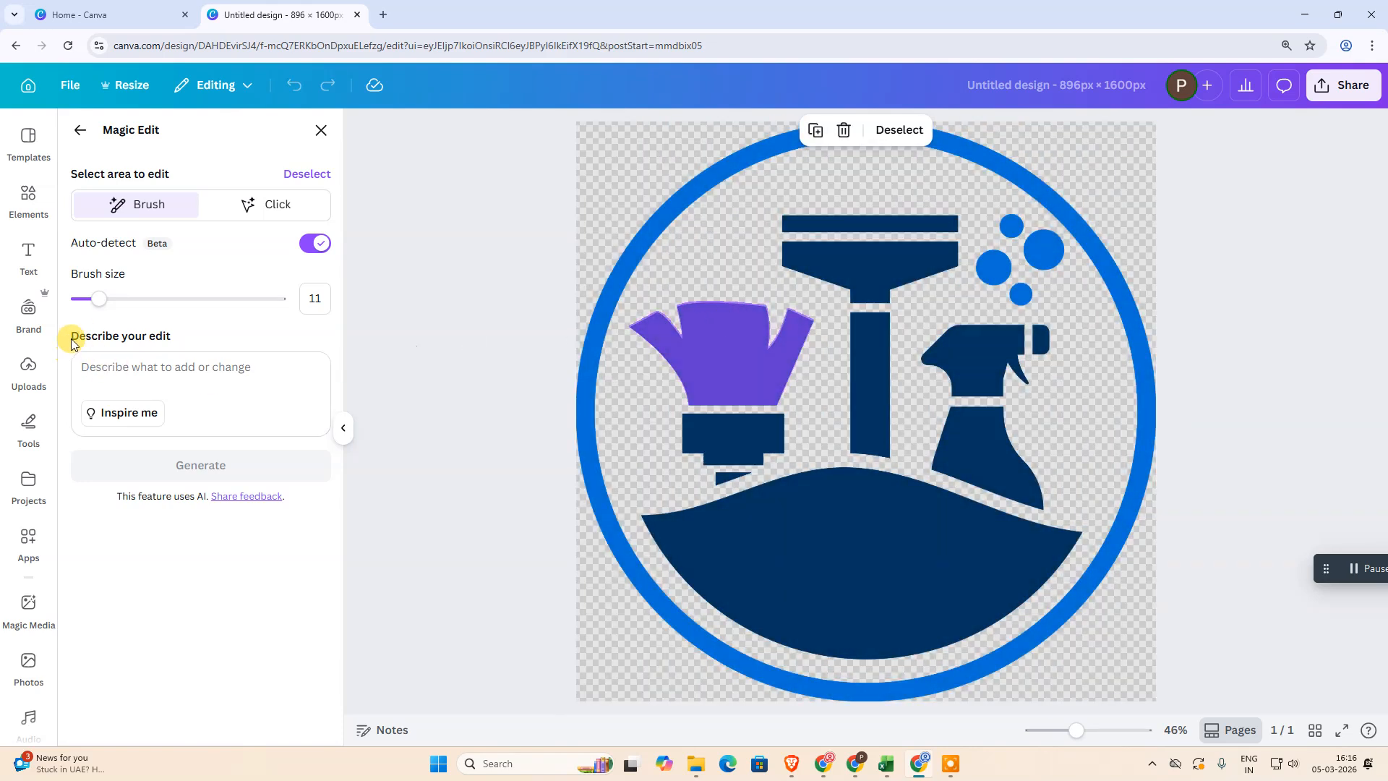
Describe the edit as "change color to red... and care full about outline..." and generate the results
left_click(142, 369)
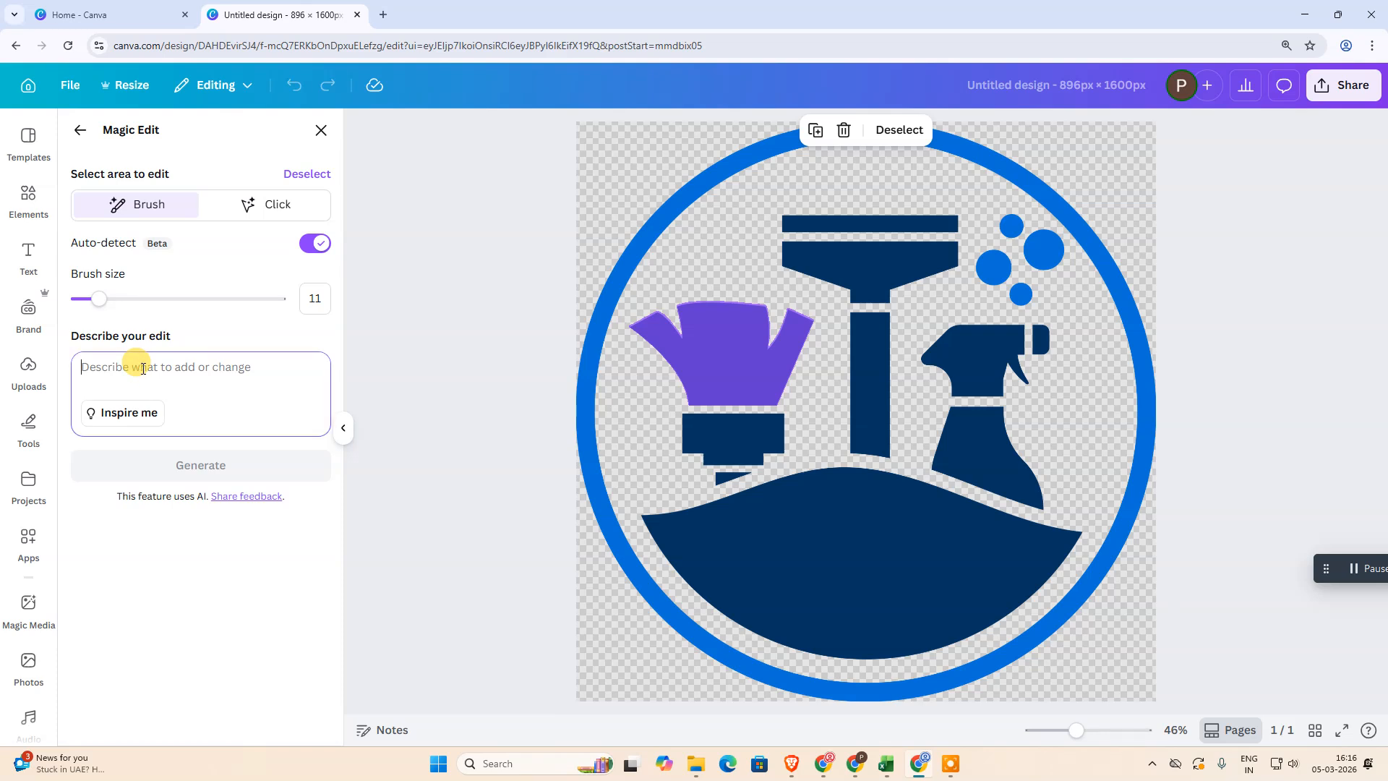
type("change colro to red... and care full about outline...")
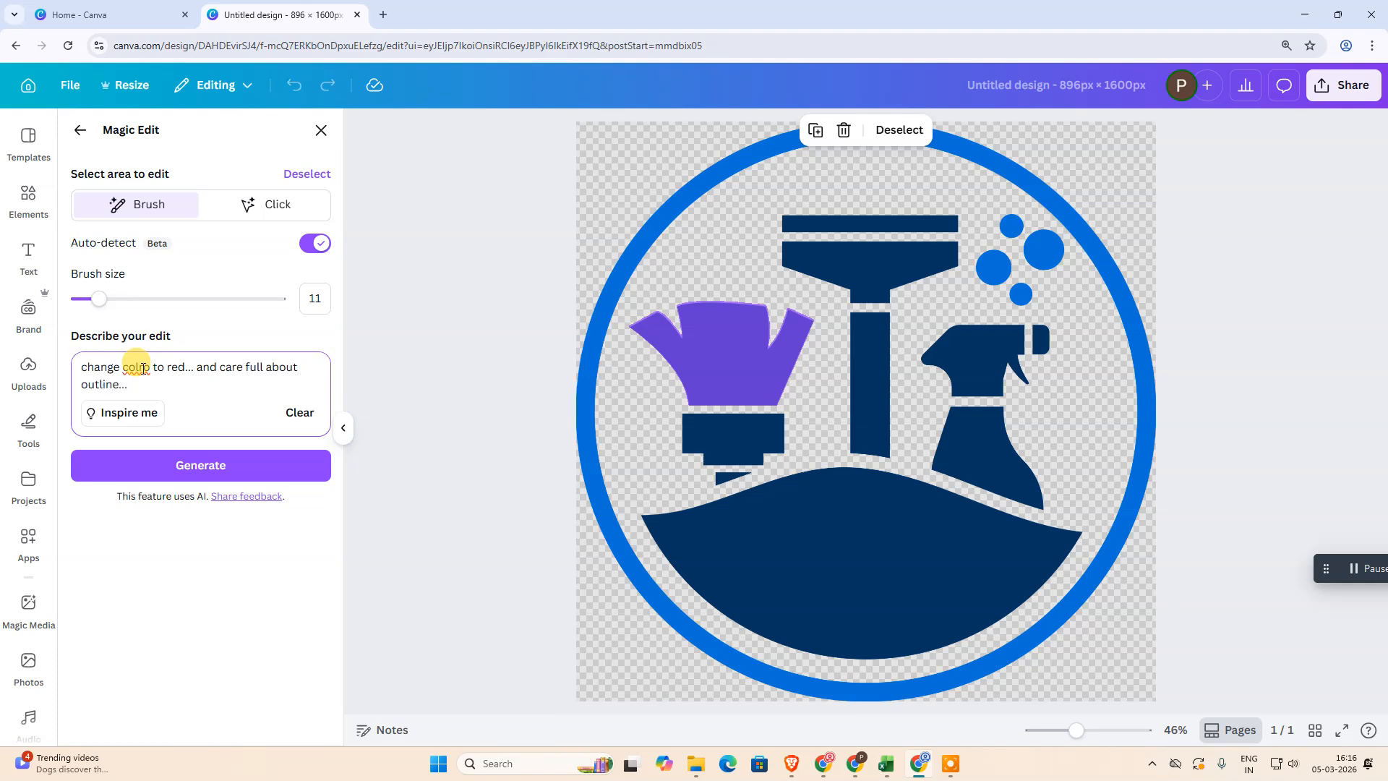
right_click(142, 368)
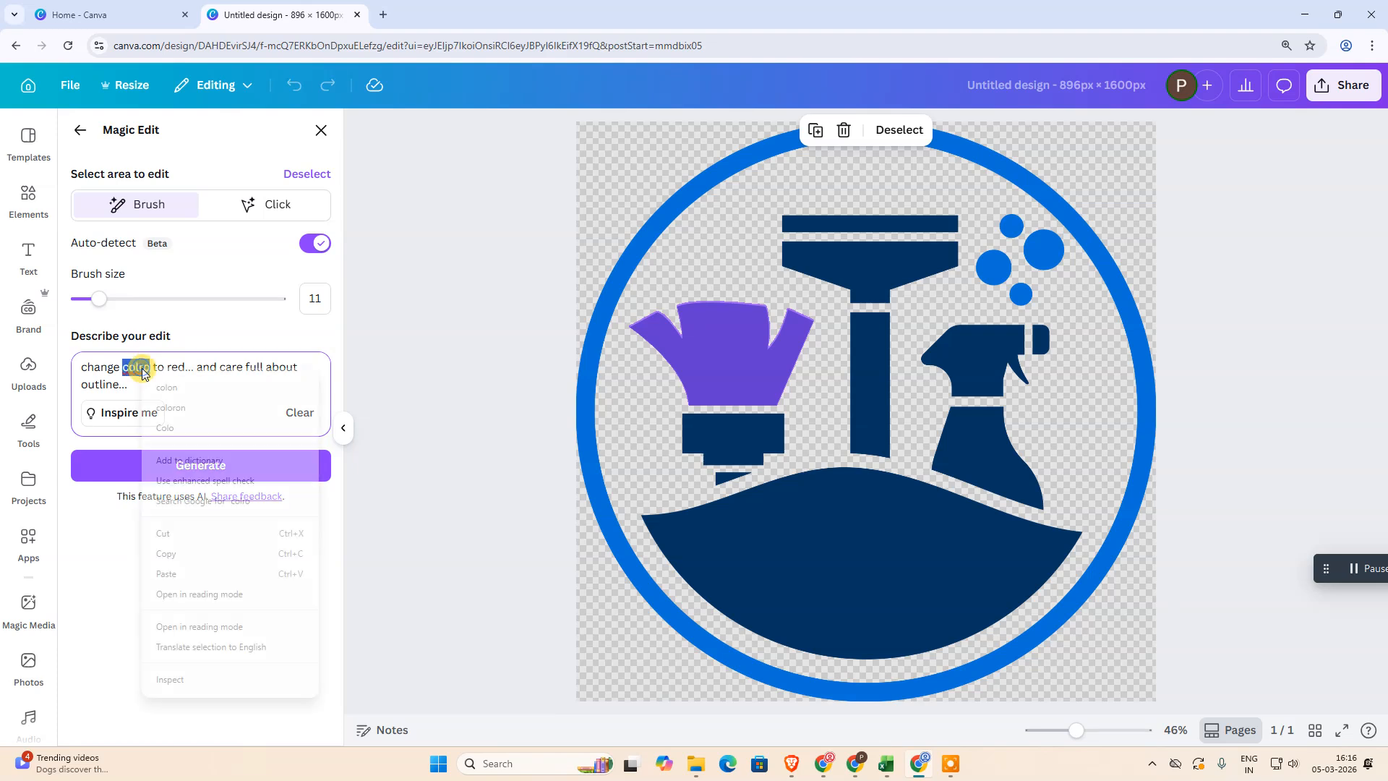
left_click(141, 365)
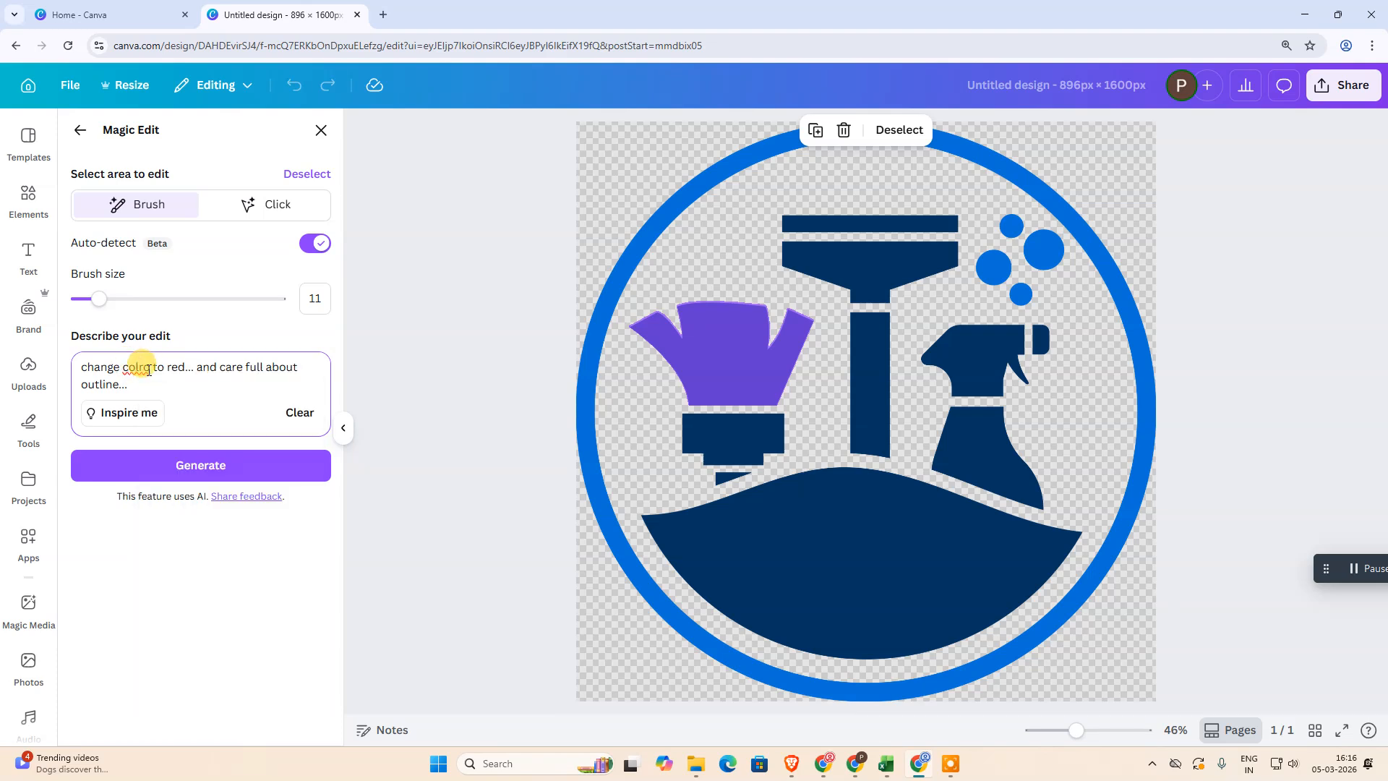
key("BackSpace")
key("BackSpace")
type("or")
left_click(212, 483)
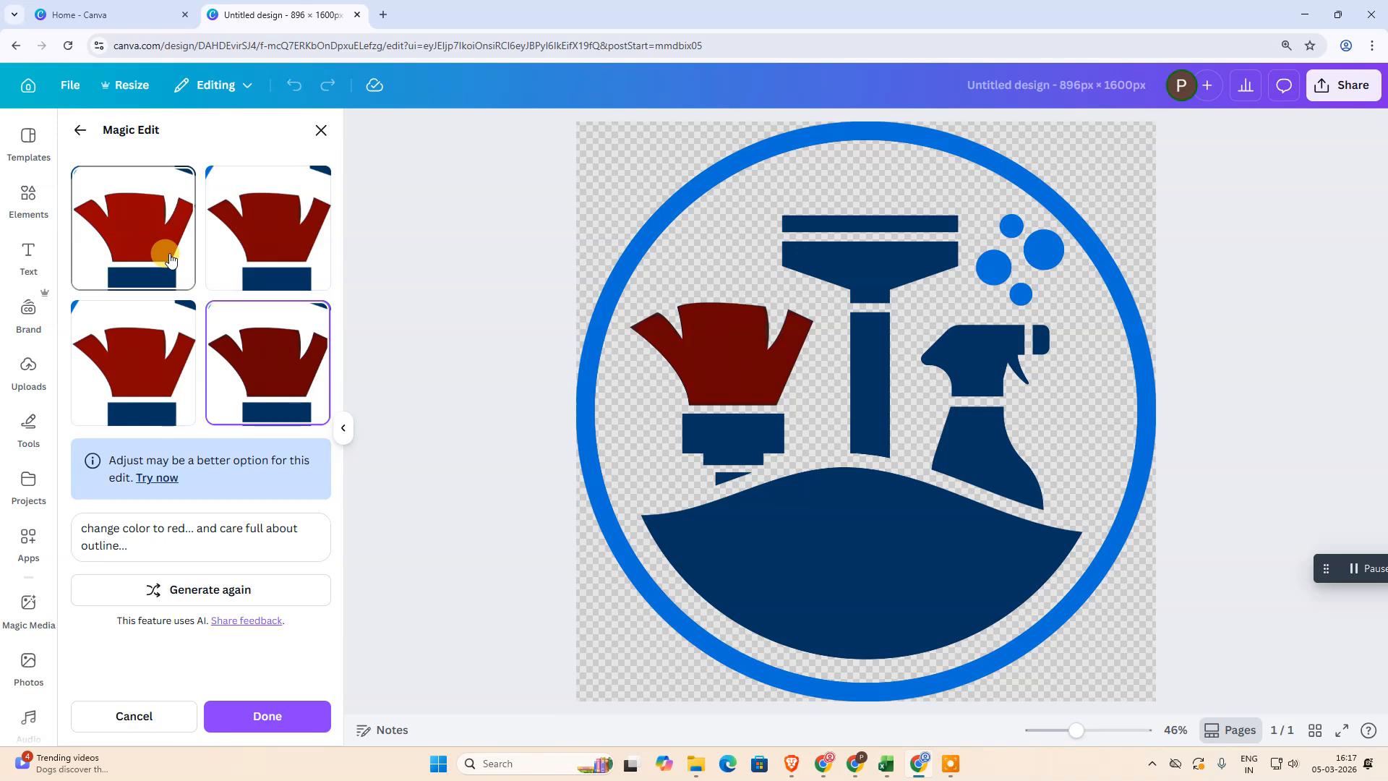
Preview the generated red duster variations and pick the fourth one
left_click(110, 236)
left_click(222, 222)
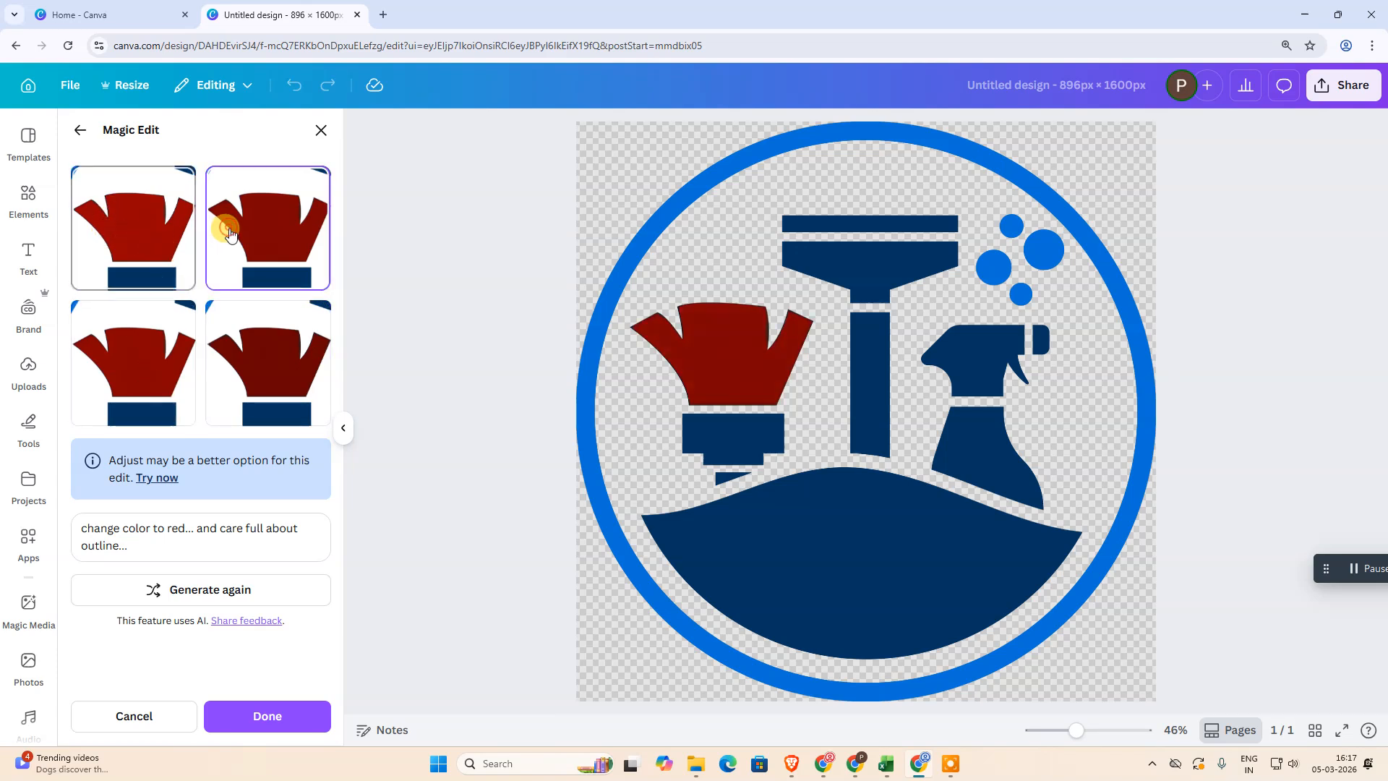
left_click(142, 365)
left_click(269, 383)
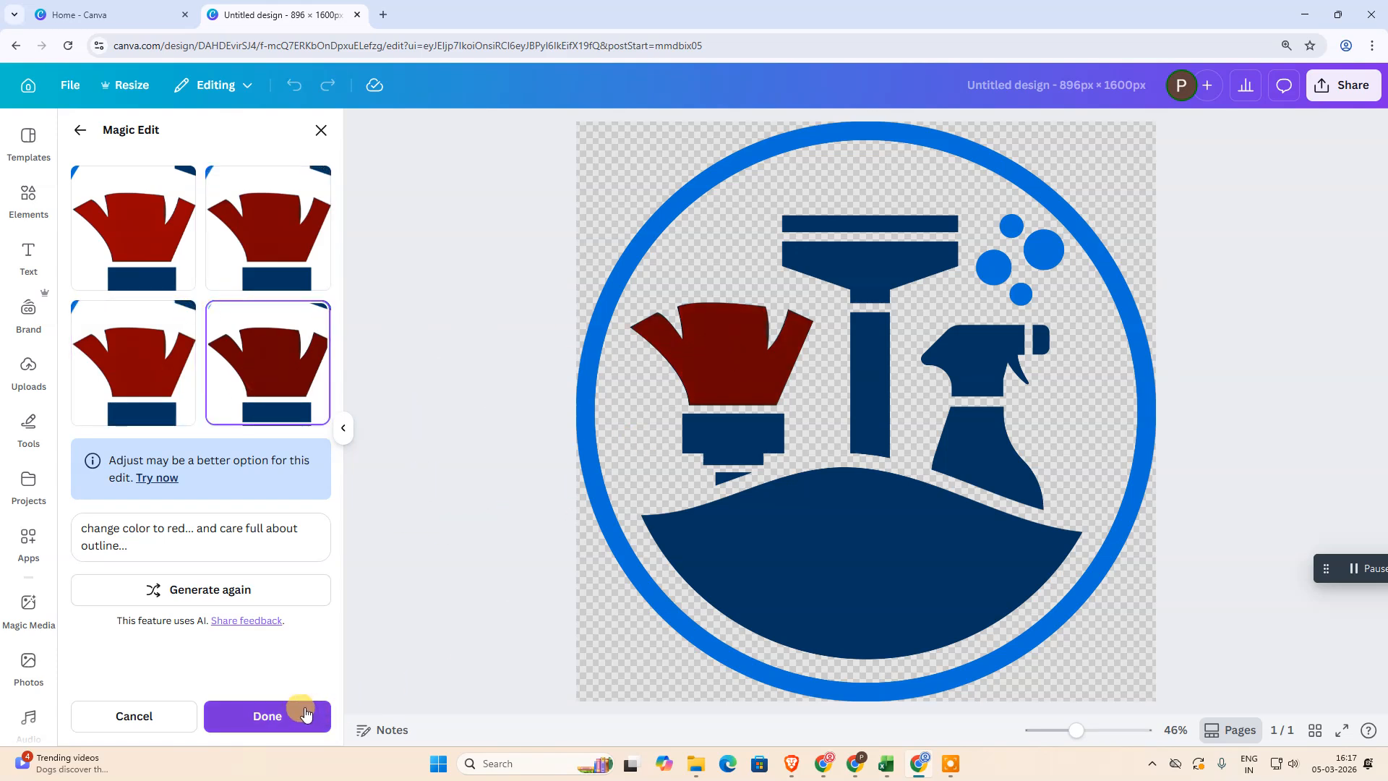
Extend the edit description with "i want also white dot within it"
left_click(134, 537)
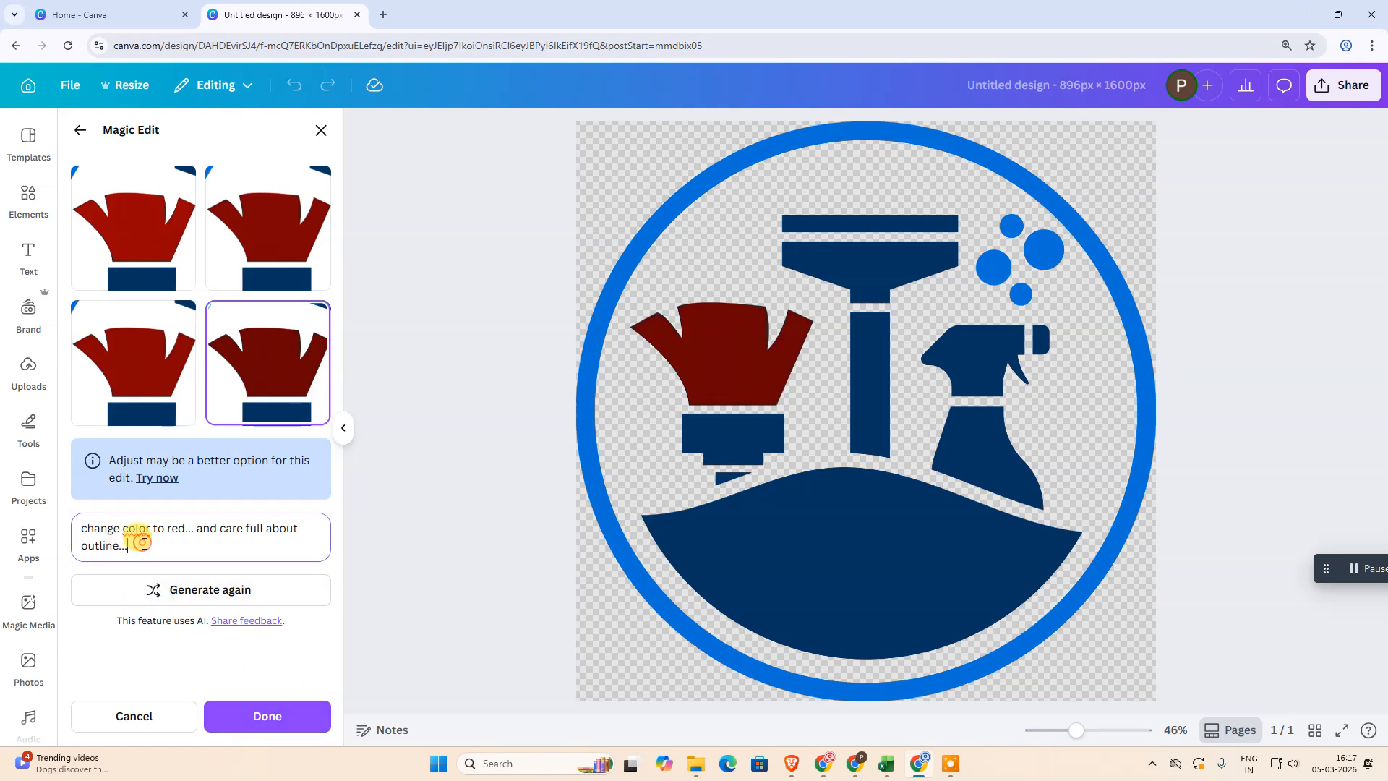
left_click(161, 547)
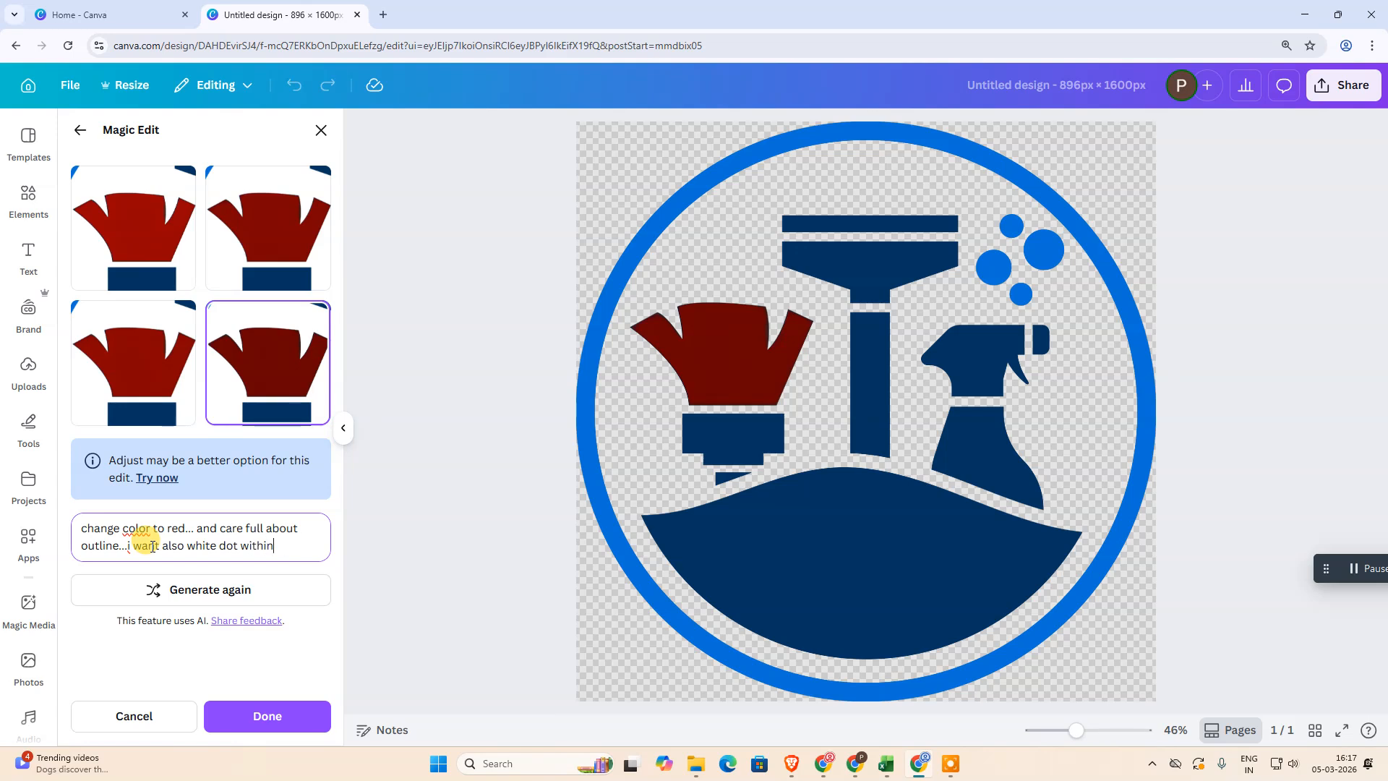
Generate new duster variations using the description with the white-dot request
left_click(204, 593)
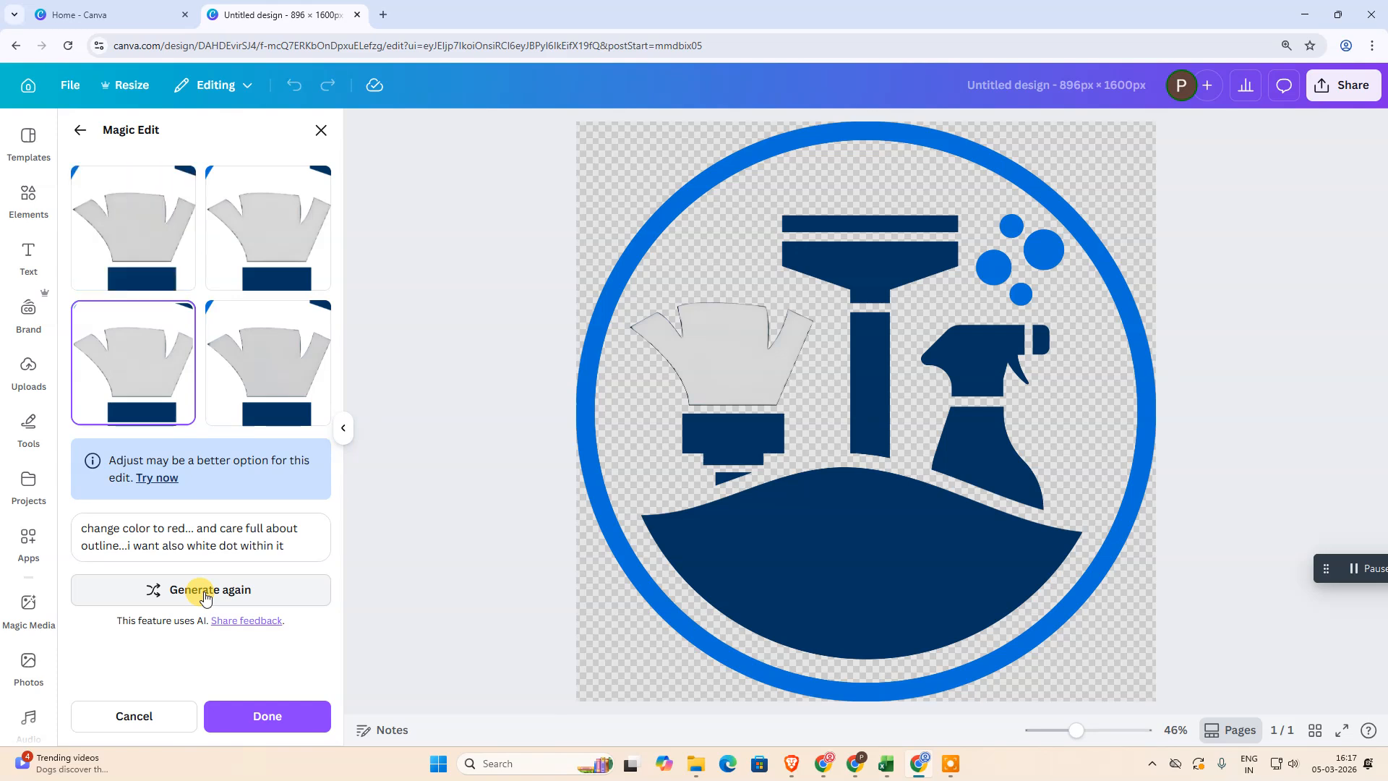
Delete the white-dot request from the description, regenerate the variations, and apply the red duster result
left_click(226, 545)
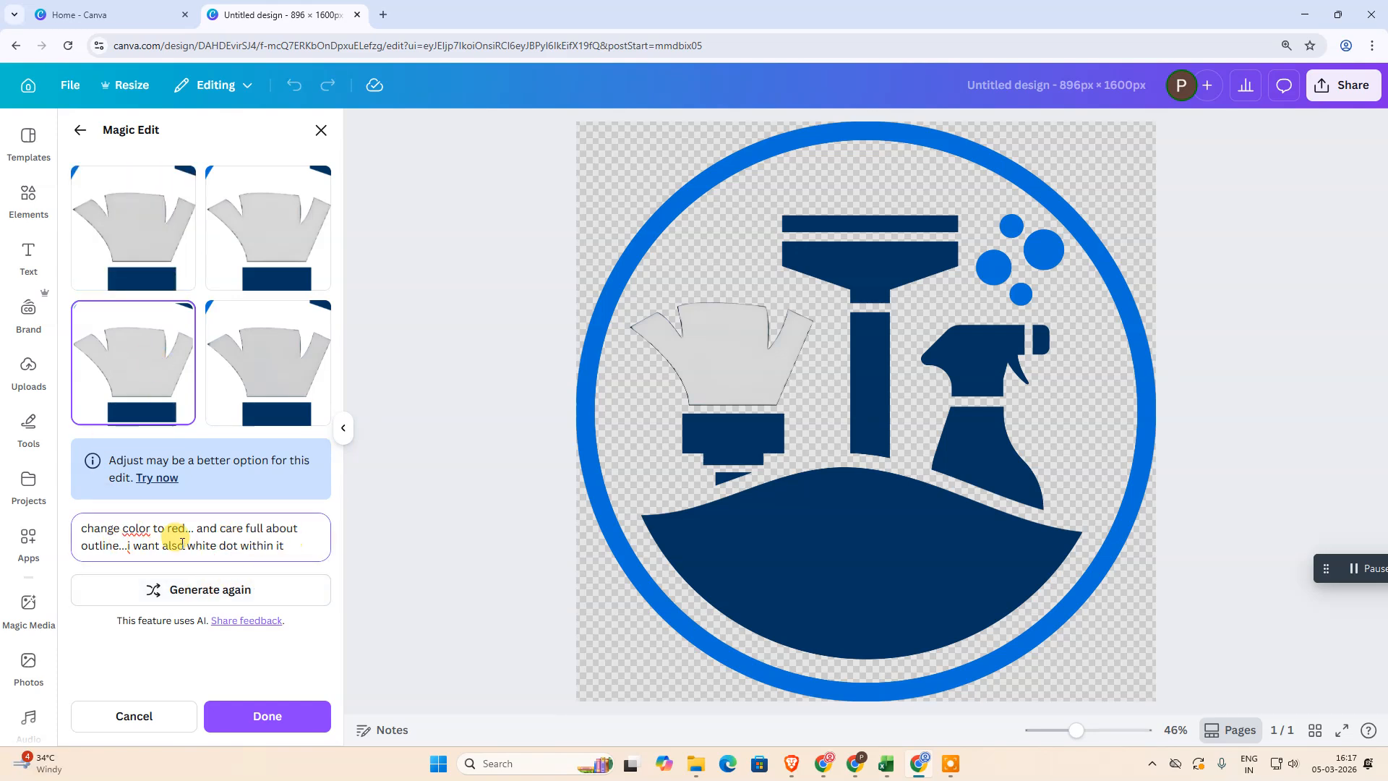
left_click_drag(128, 546, 362, 551)
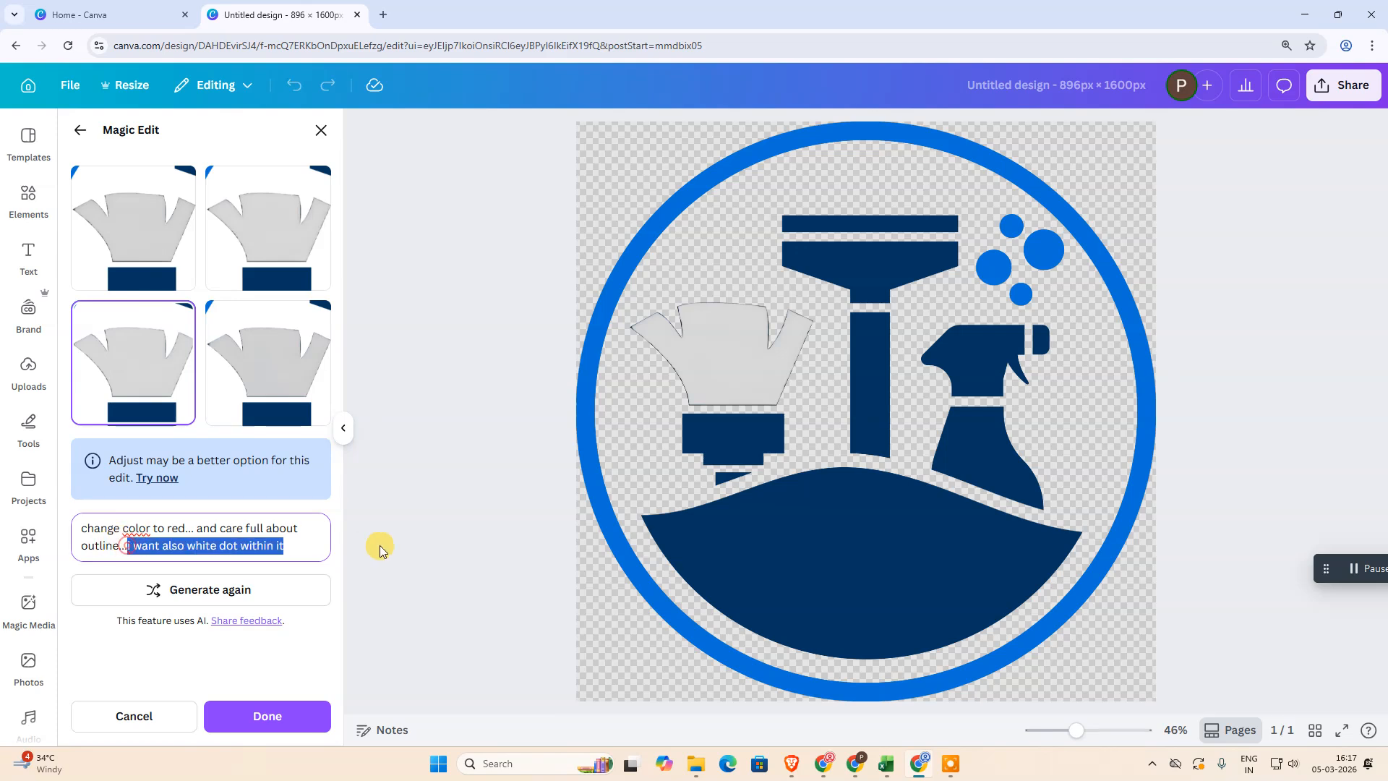
key("BackSpace")
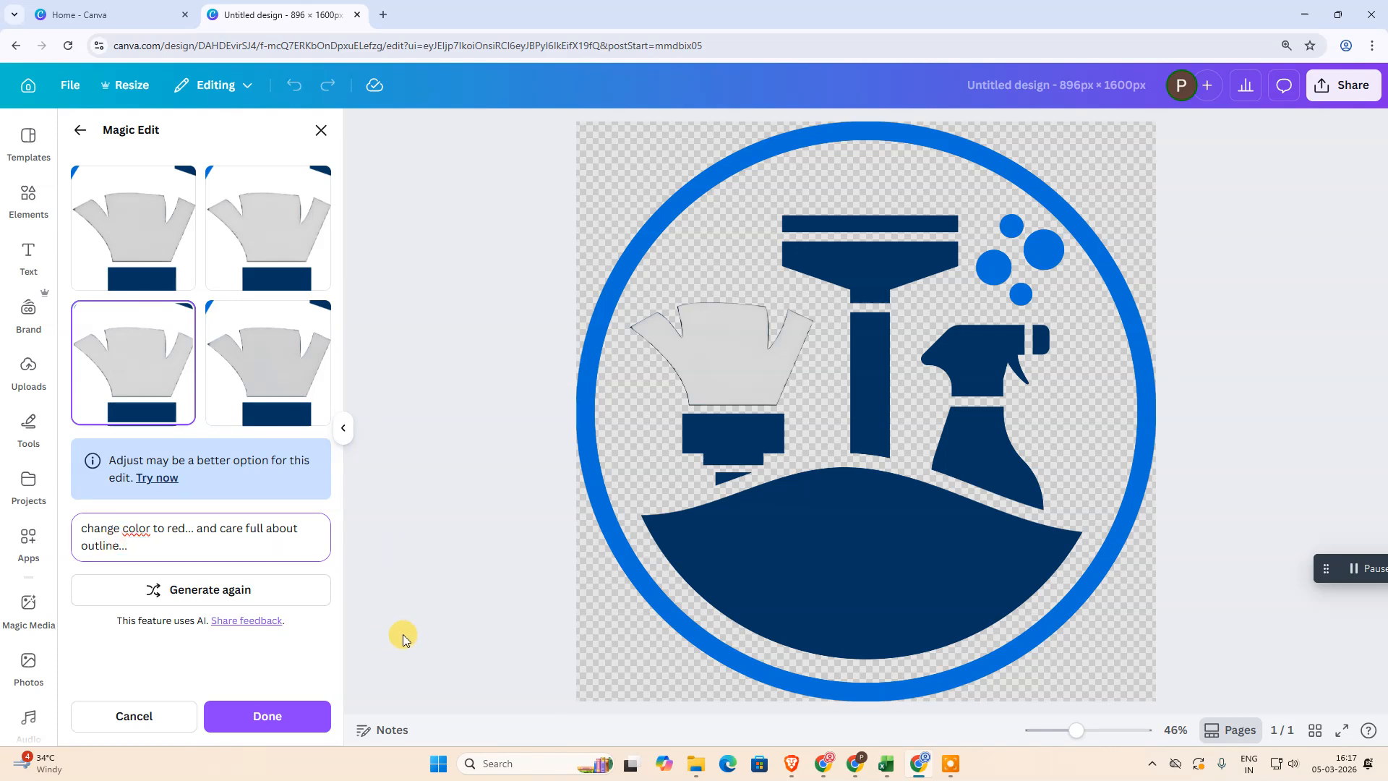
left_click(220, 602)
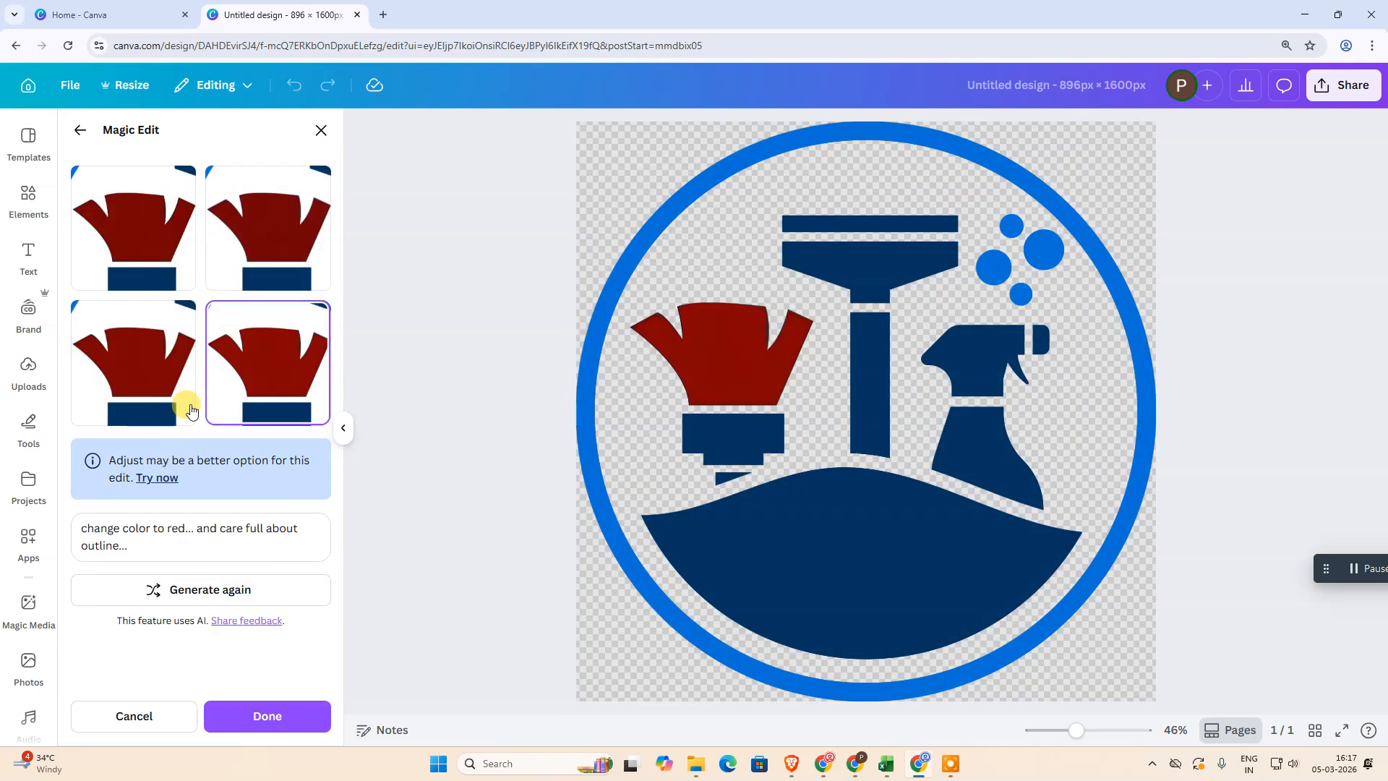
left_click(264, 716)
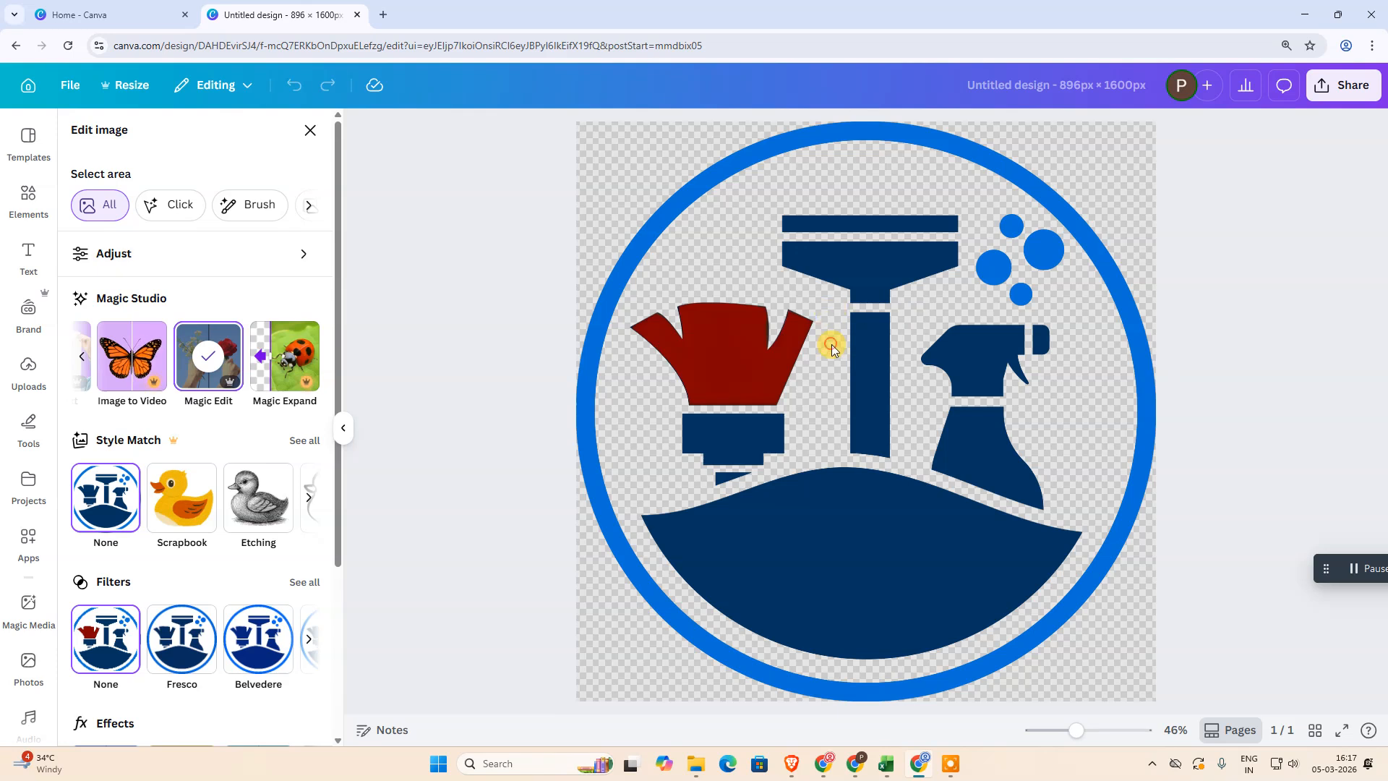
left_click(1346, 92)
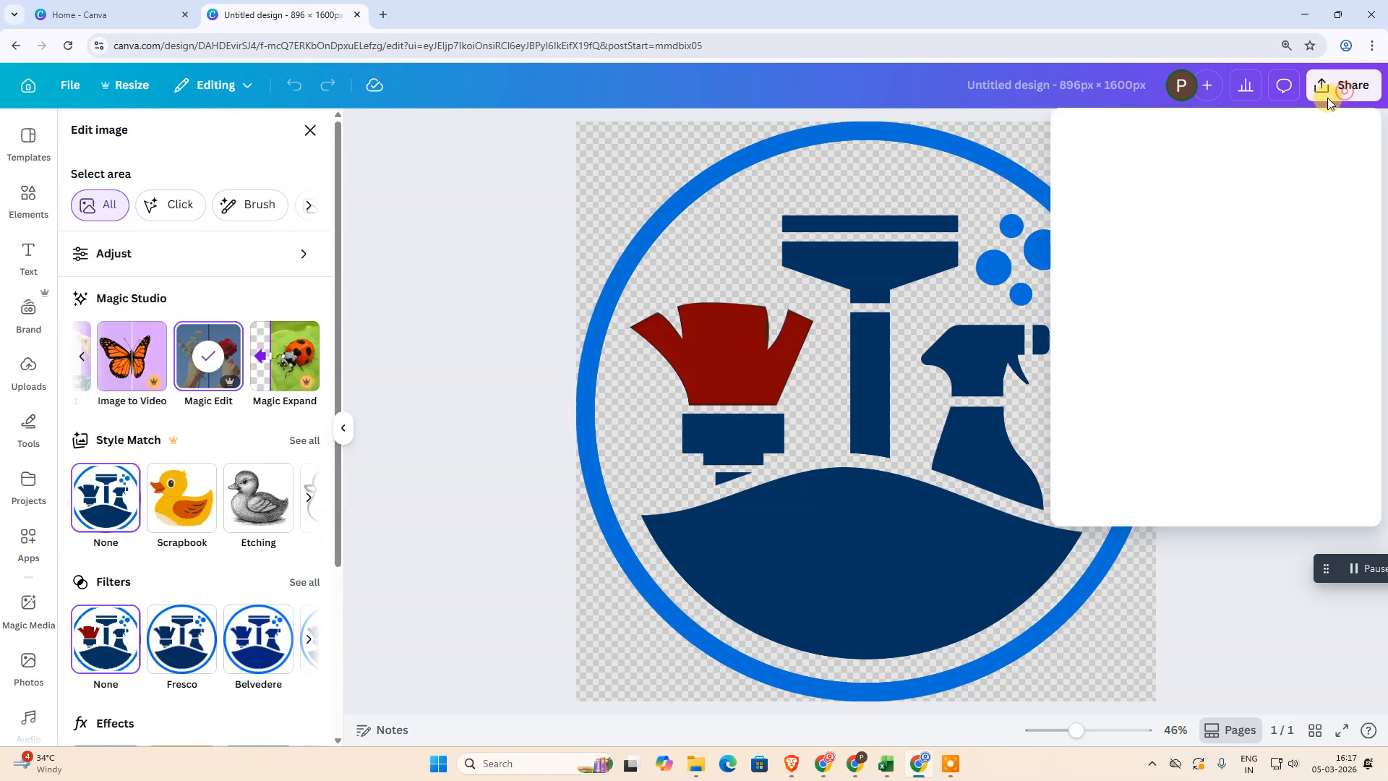
left_click(1081, 420)
left_click(1177, 206)
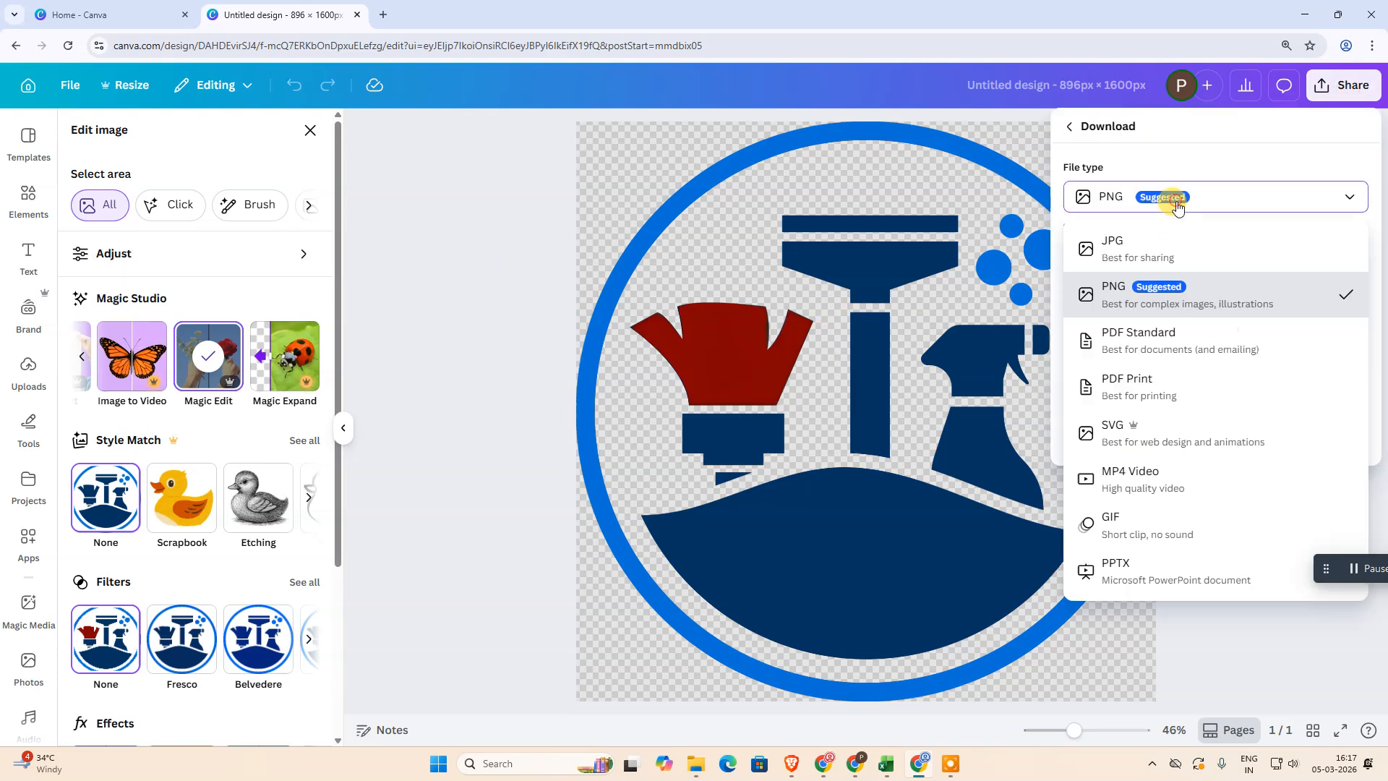
left_click(522, 269)
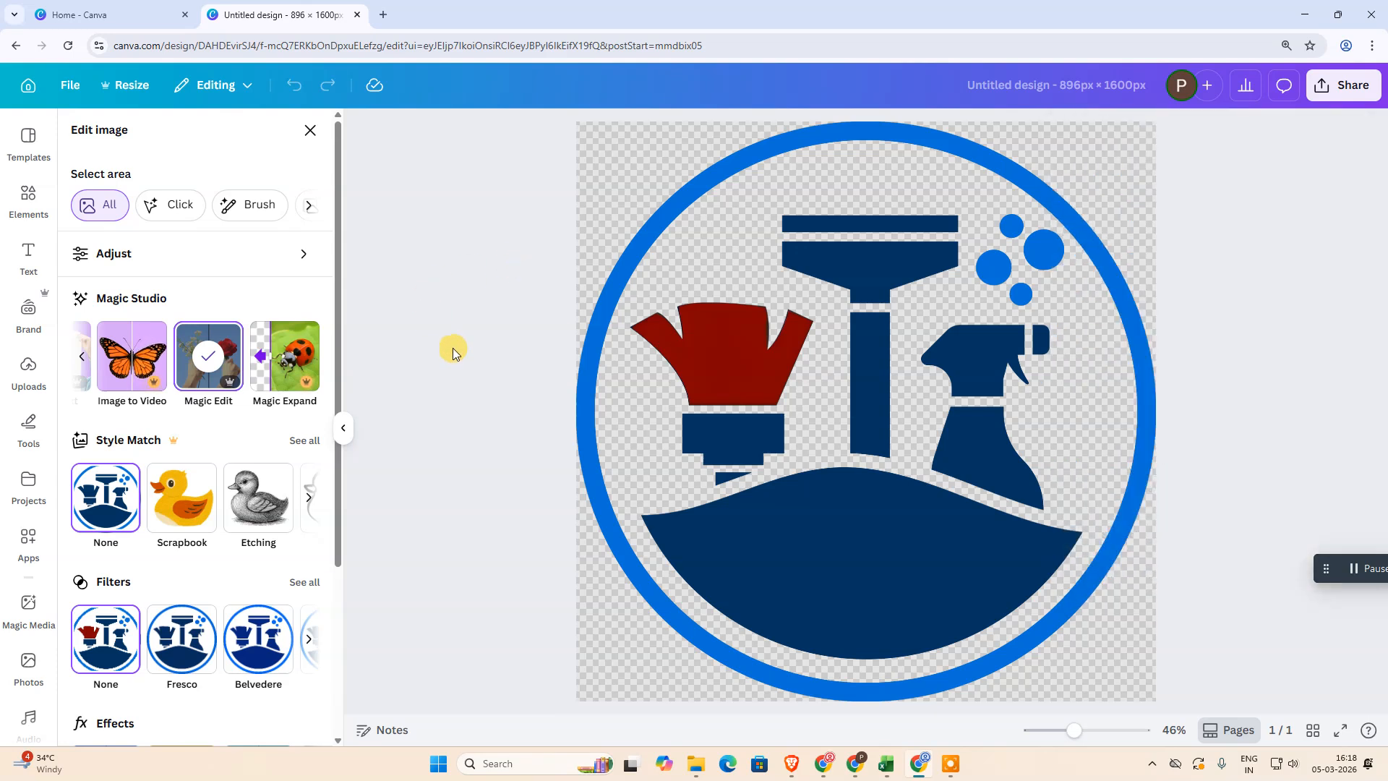
key("ctrl+z")
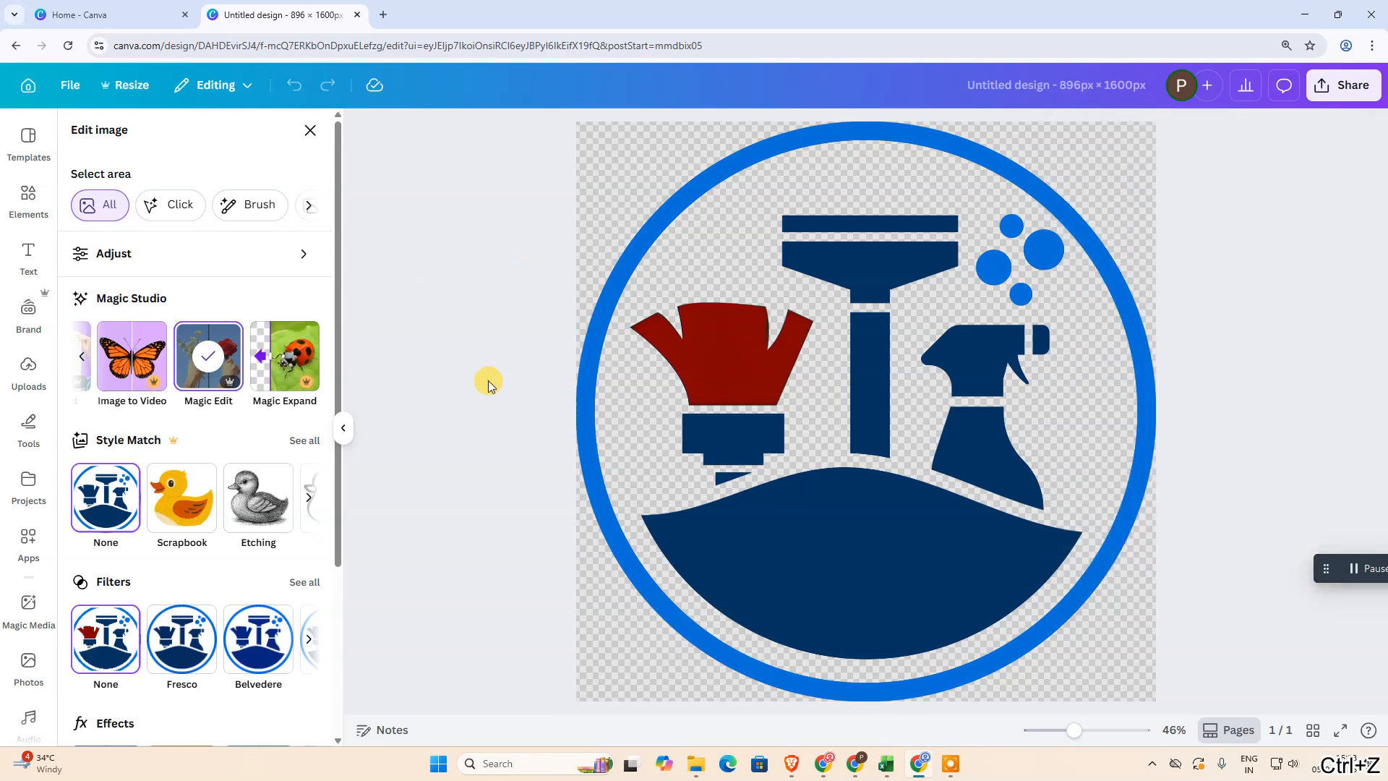
left_click(310, 131)
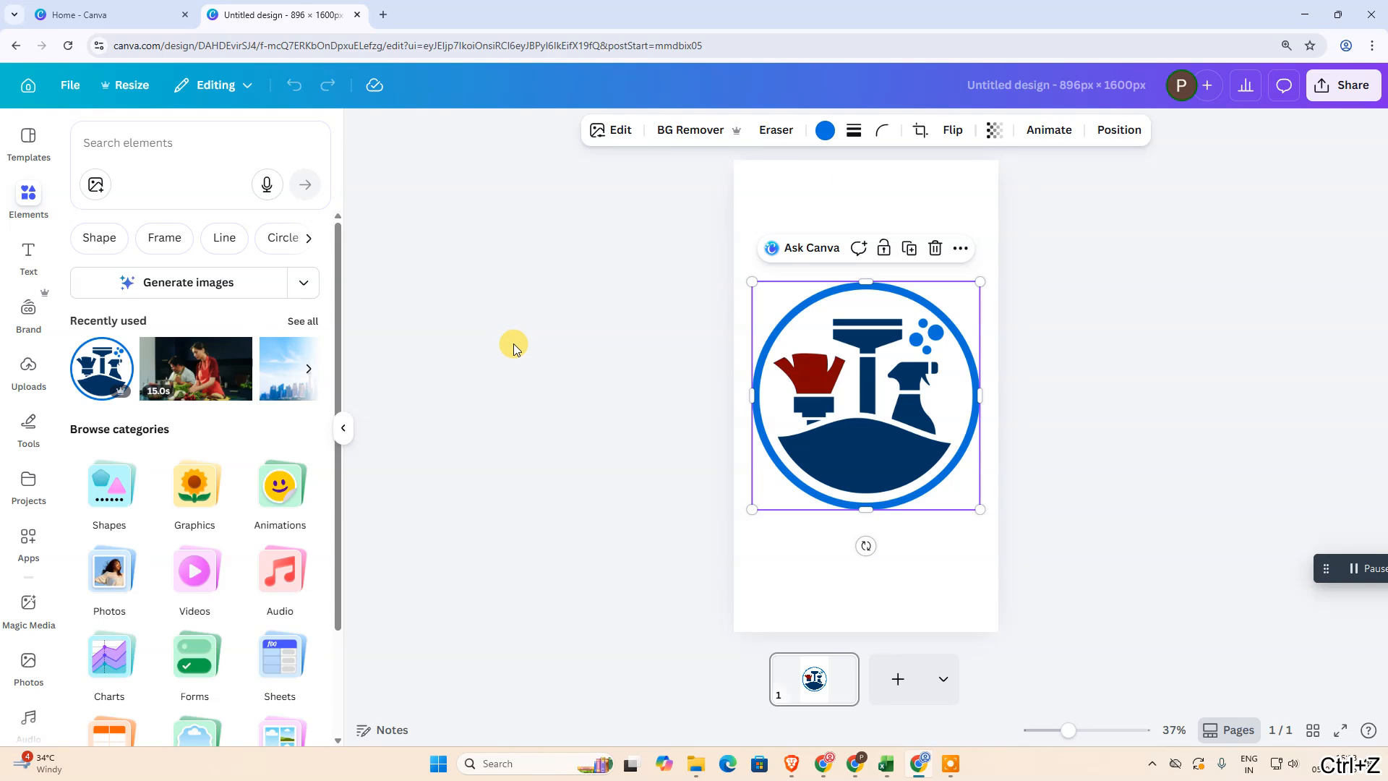
left_click(680, 410)
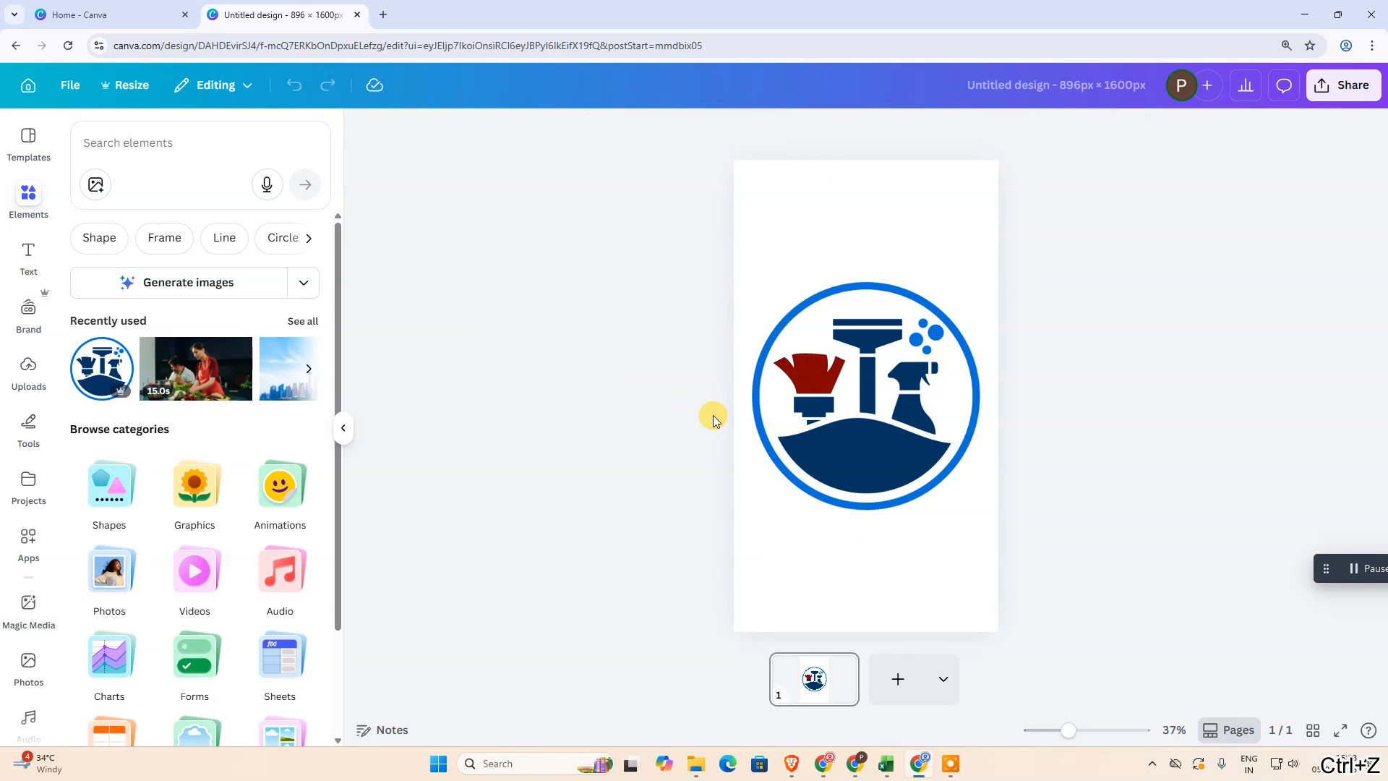
left_click(785, 416)
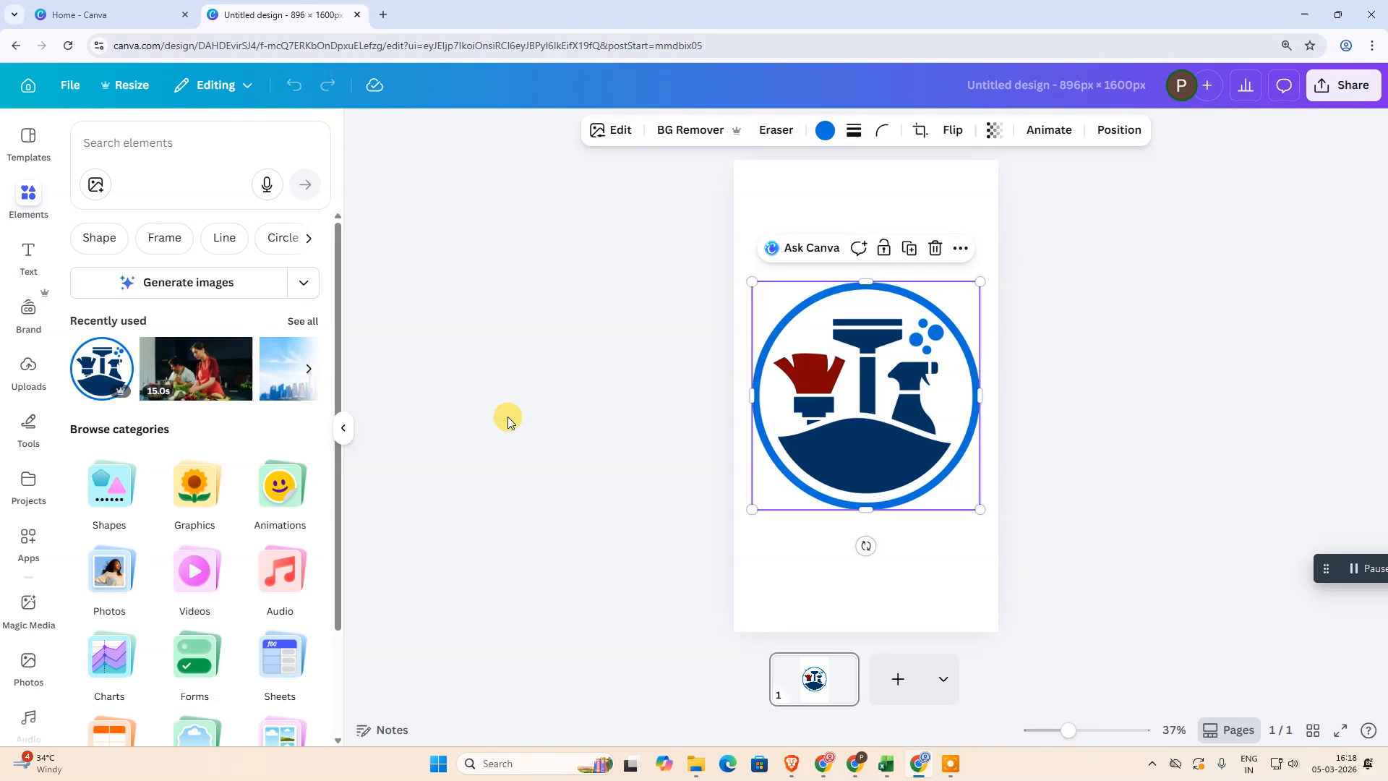
left_click(509, 191)
left_click(843, 384)
Open the image's Duotone effect and apply the Fuchsia preset to the logo
left_click(611, 133)
scroll(201, 419, "down", 1)
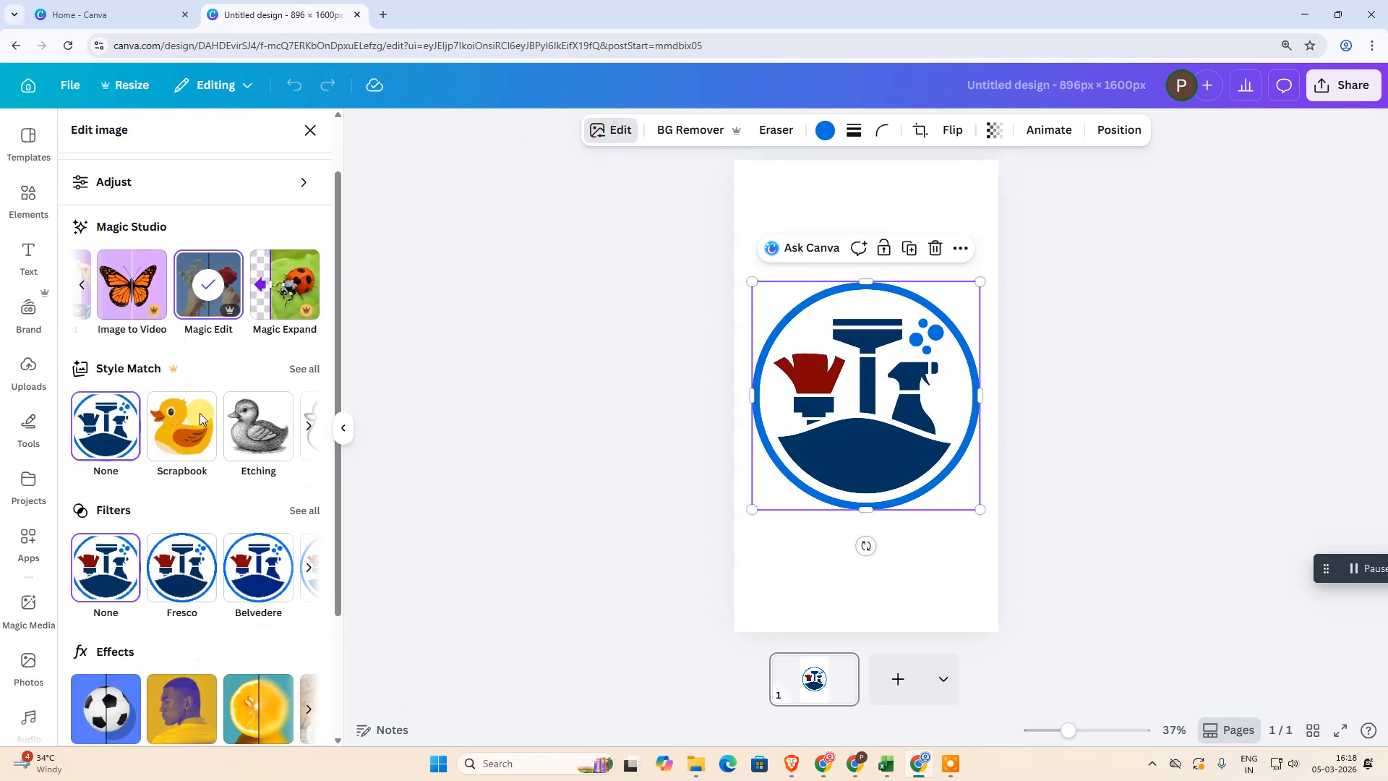
scroll(166, 448, "down", 2)
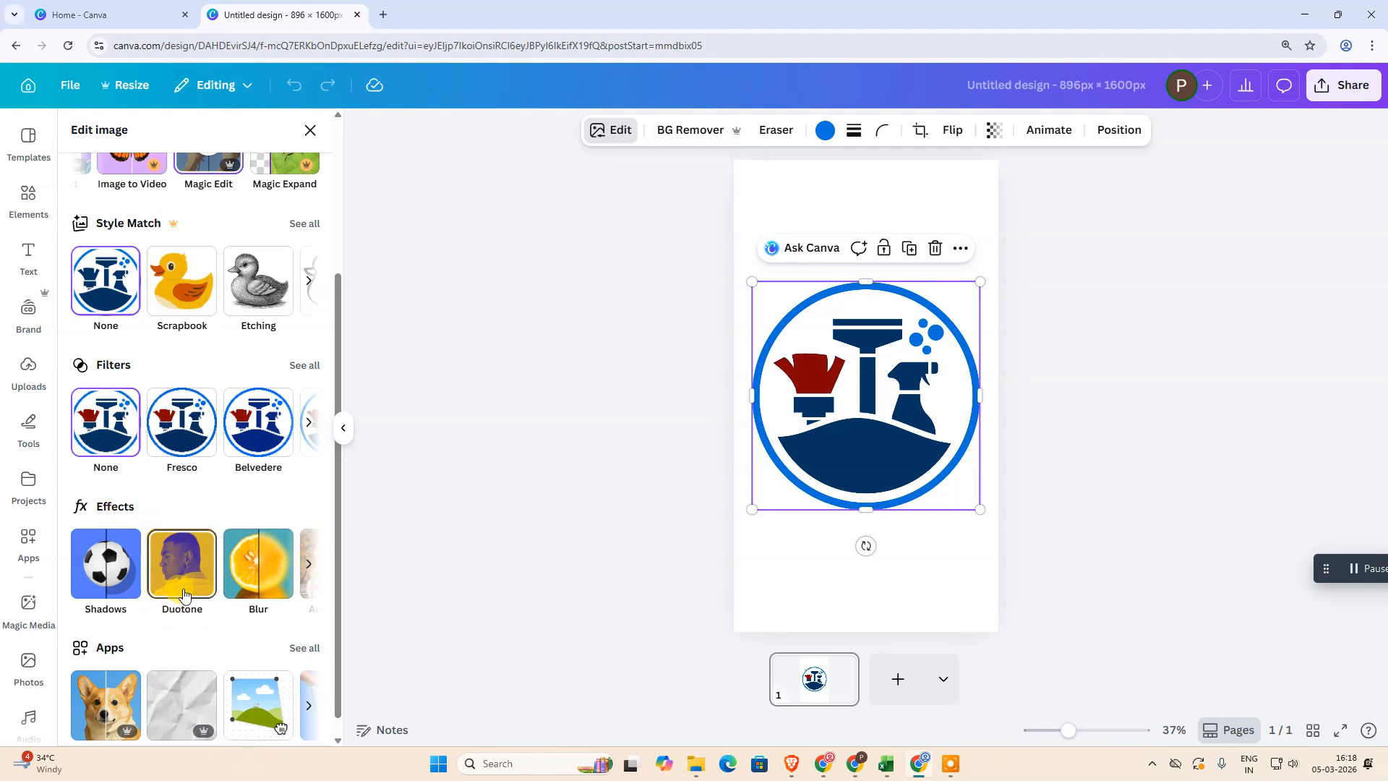
left_click(311, 564)
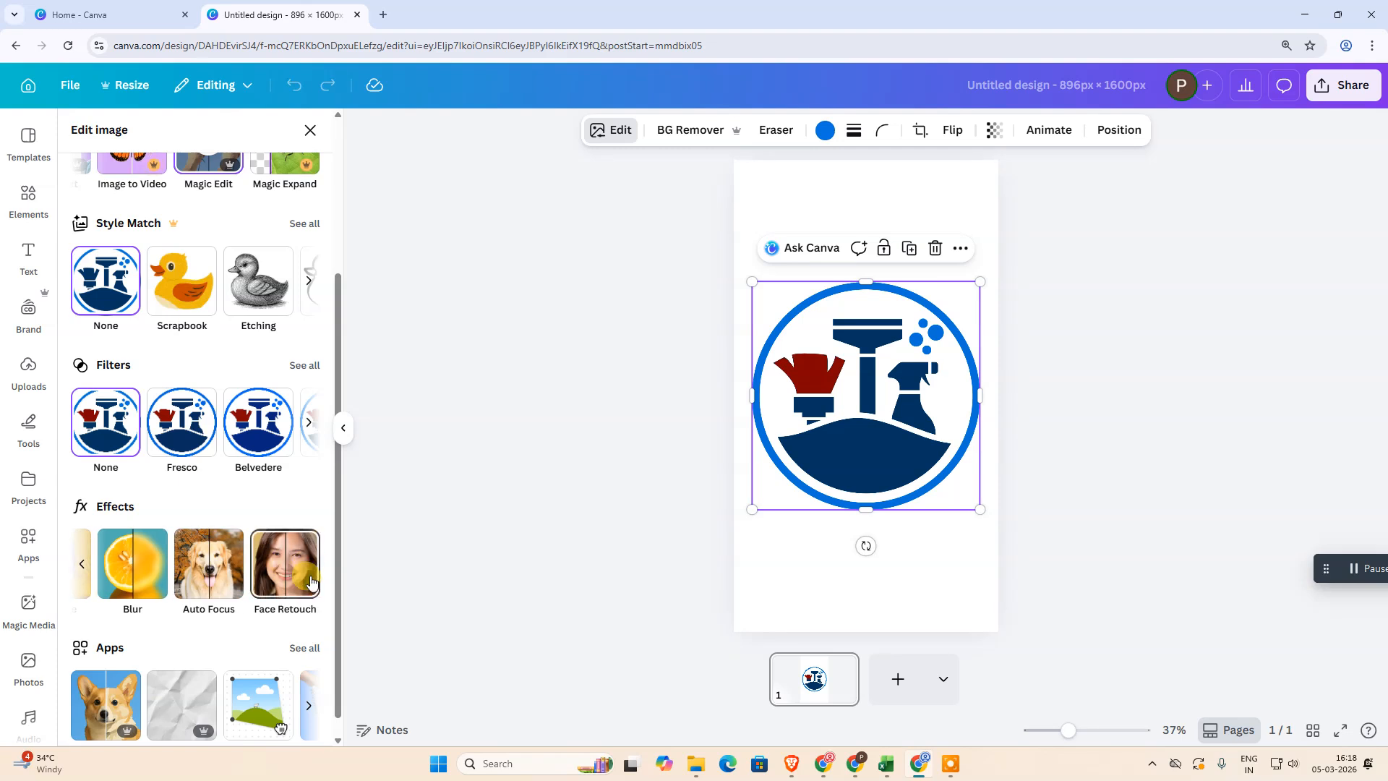
left_click(81, 564)
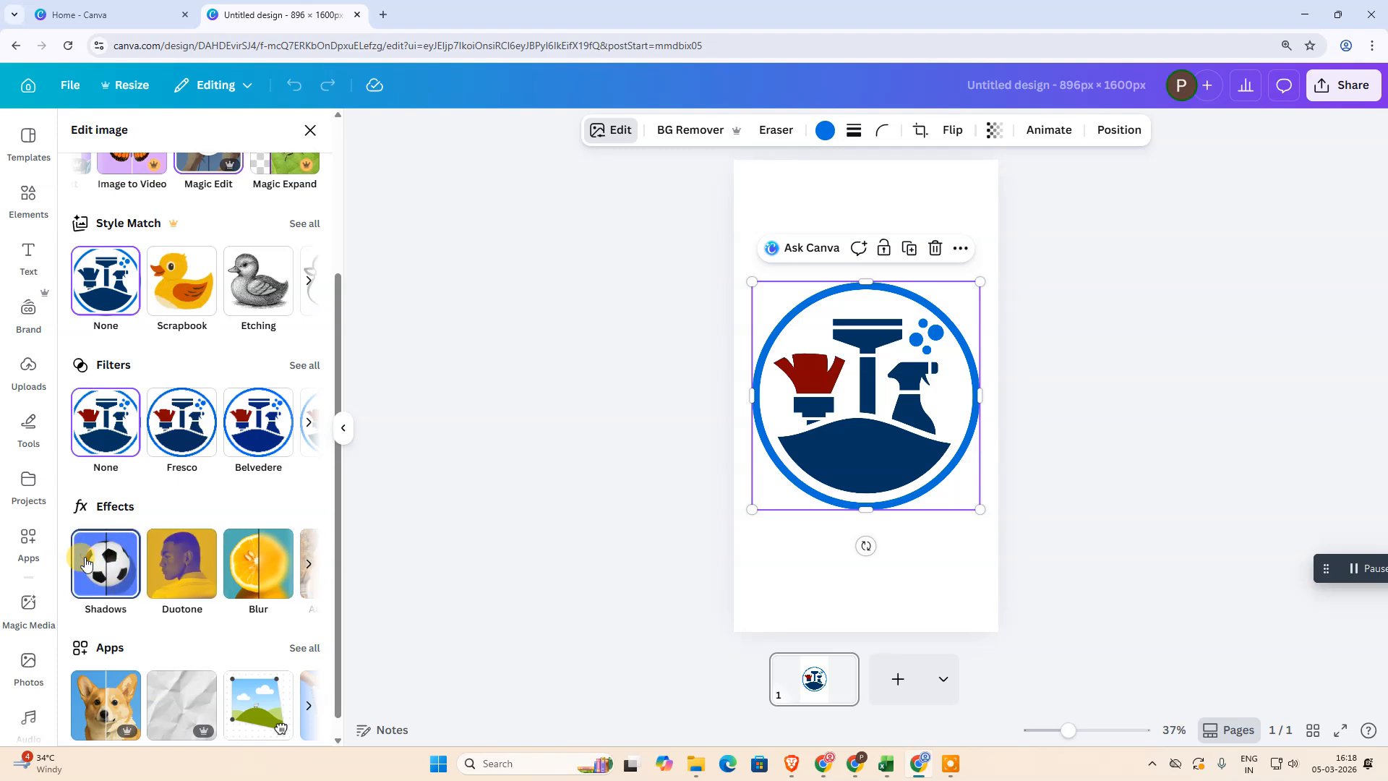
left_click(310, 567)
left_click(86, 567)
left_click(184, 578)
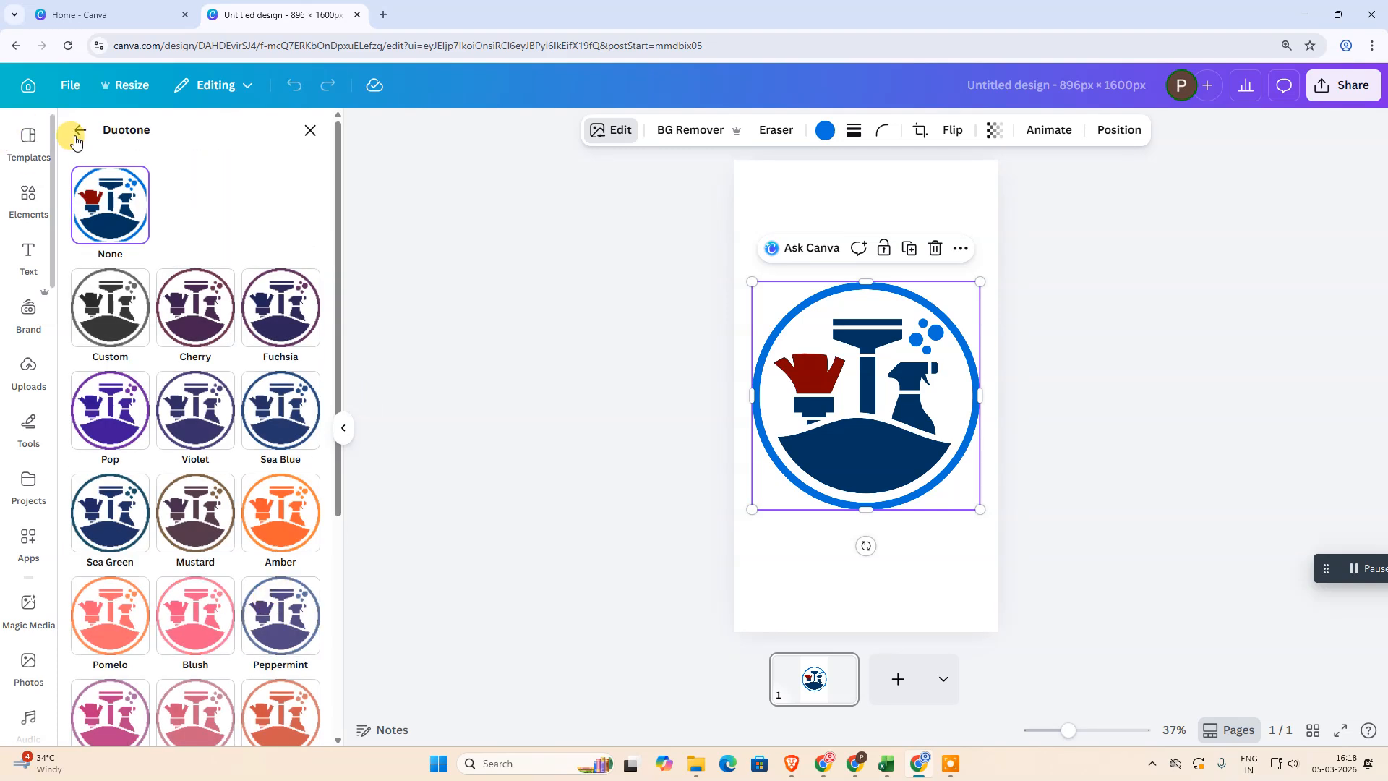
left_click(216, 307)
left_click(247, 316)
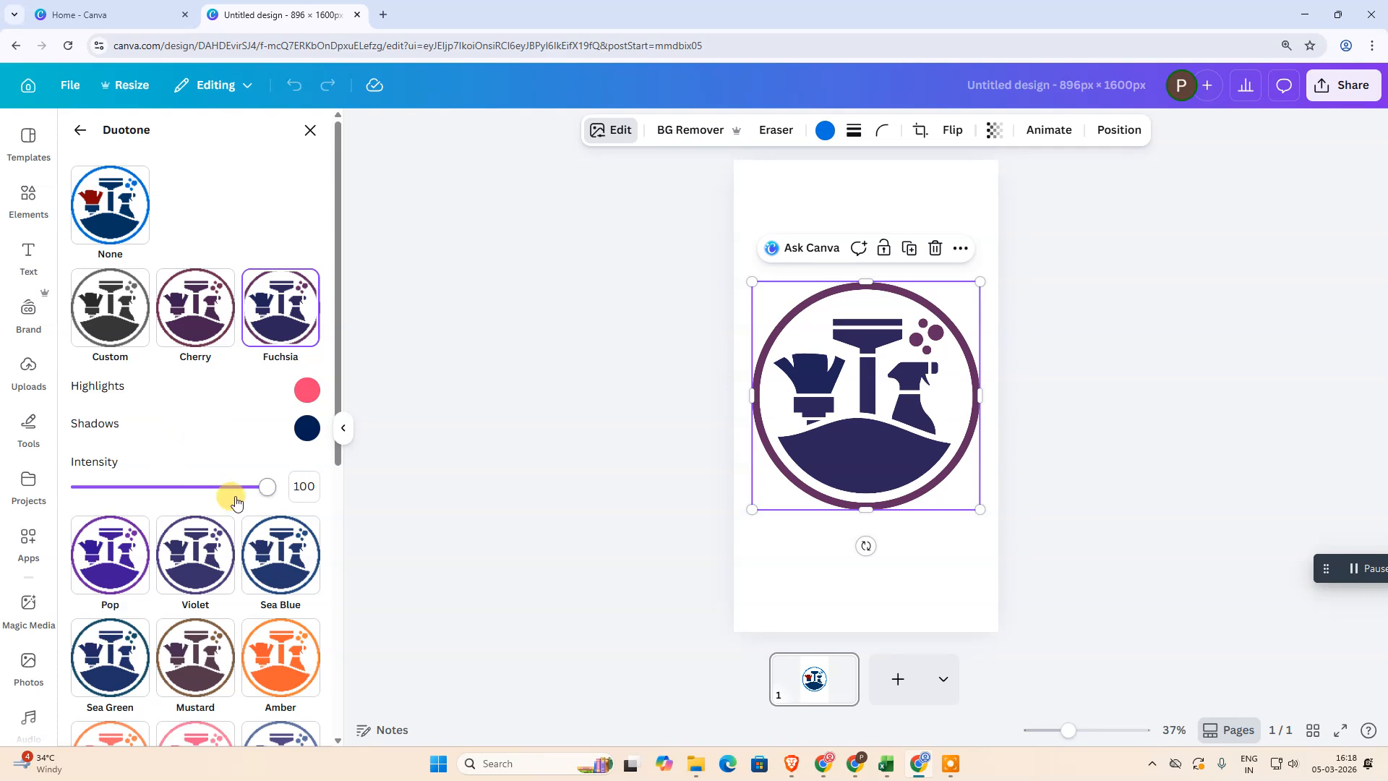
Try the Custom, Pop, Violet and Sea Blue duotone presets before returning to Fuchsia
left_click(109, 314)
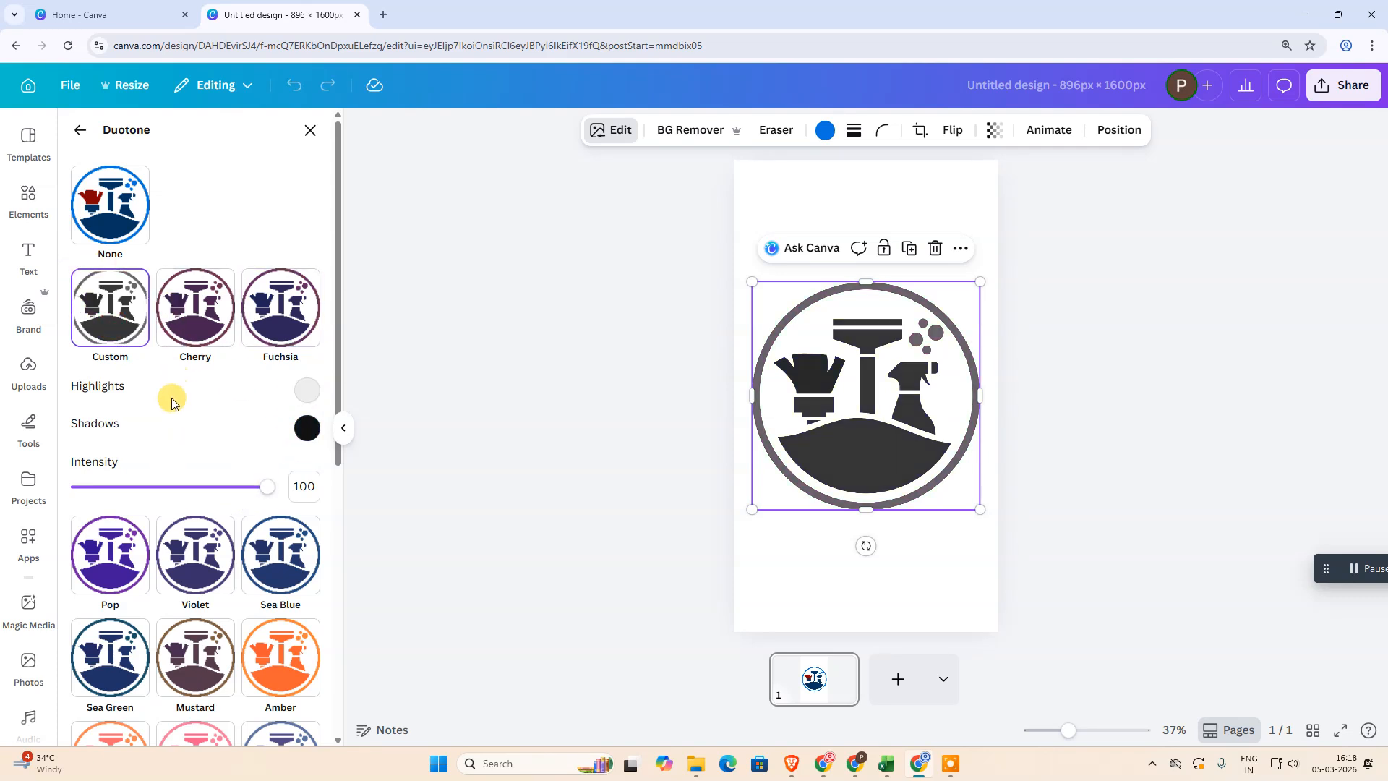
scroll(174, 394, "down", 3)
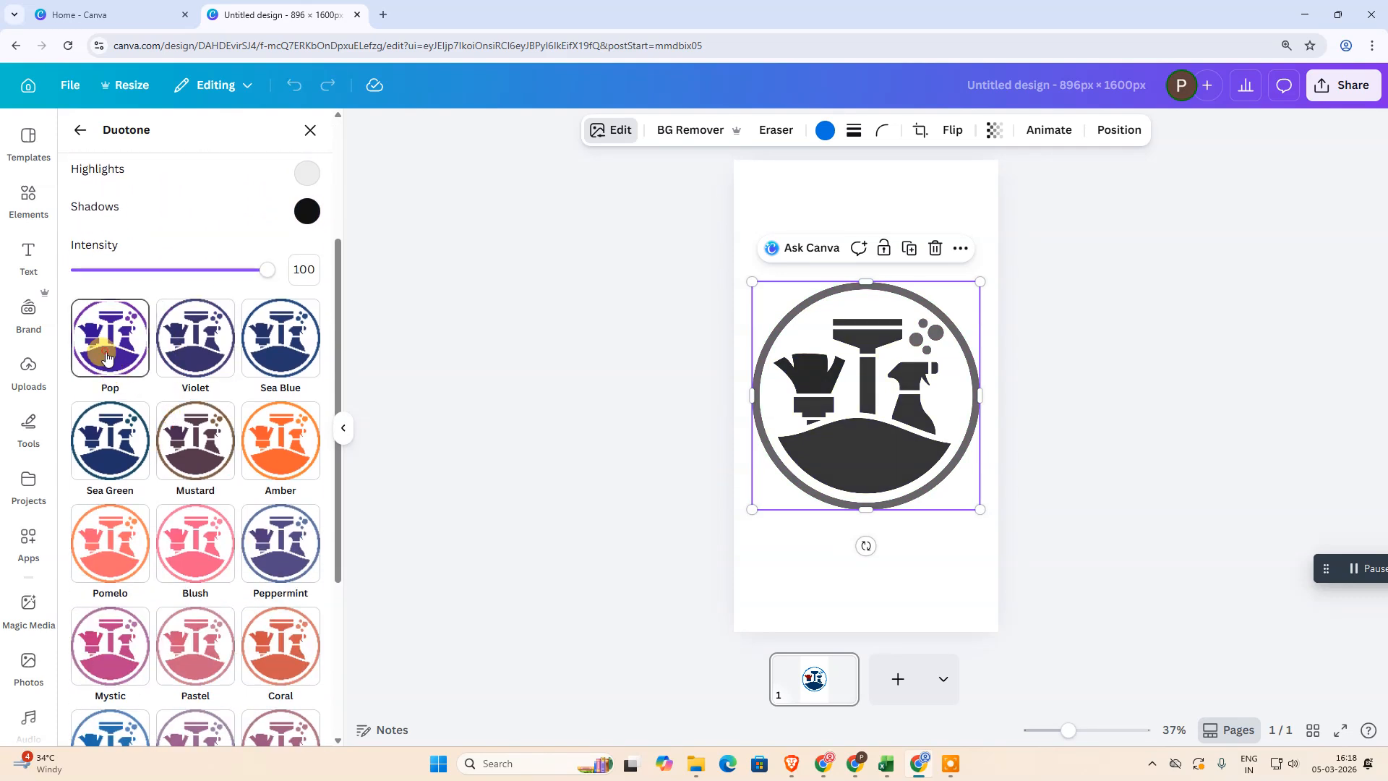
left_click(106, 357)
left_click(194, 339)
left_click(274, 350)
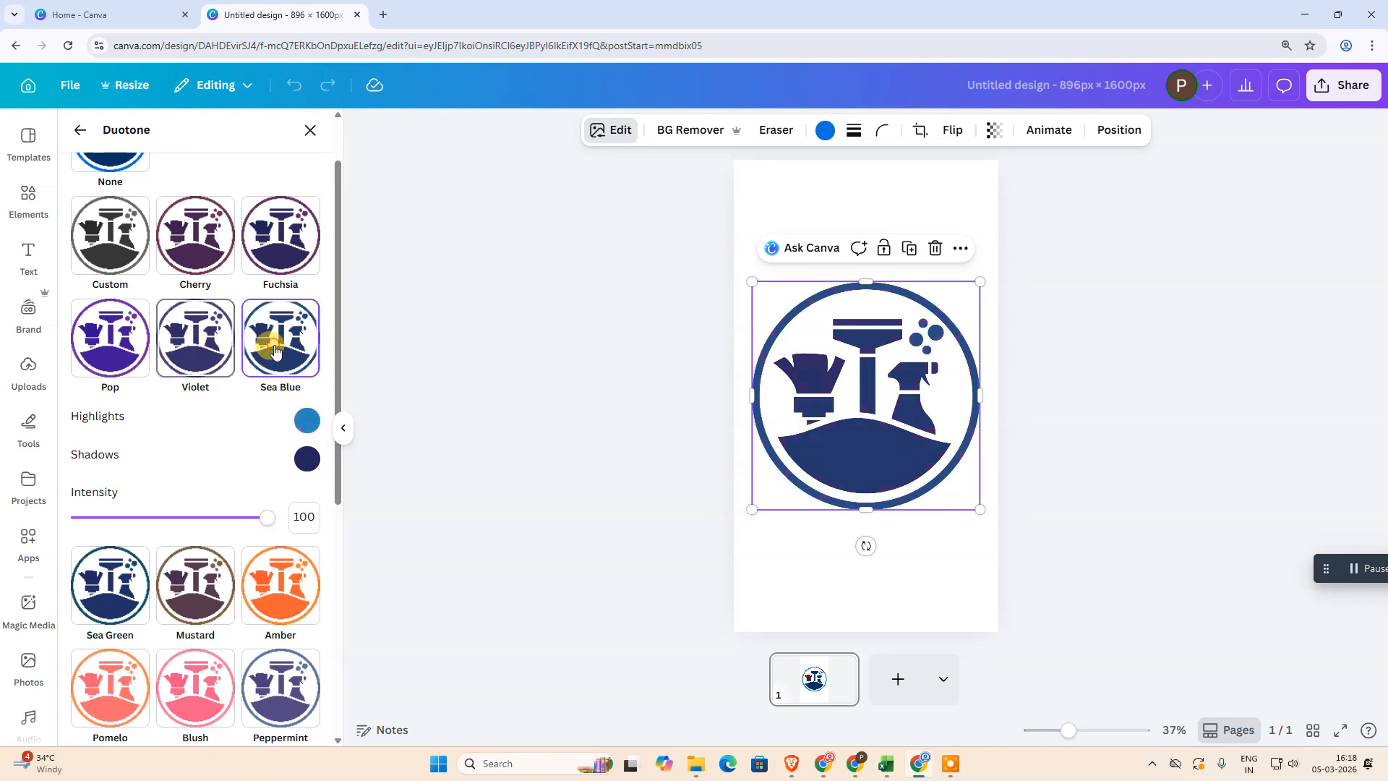
left_click(282, 233)
Apply the Amber duotone preset and adjust its highlight and shadow colors
scroll(238, 546, "down", 2)
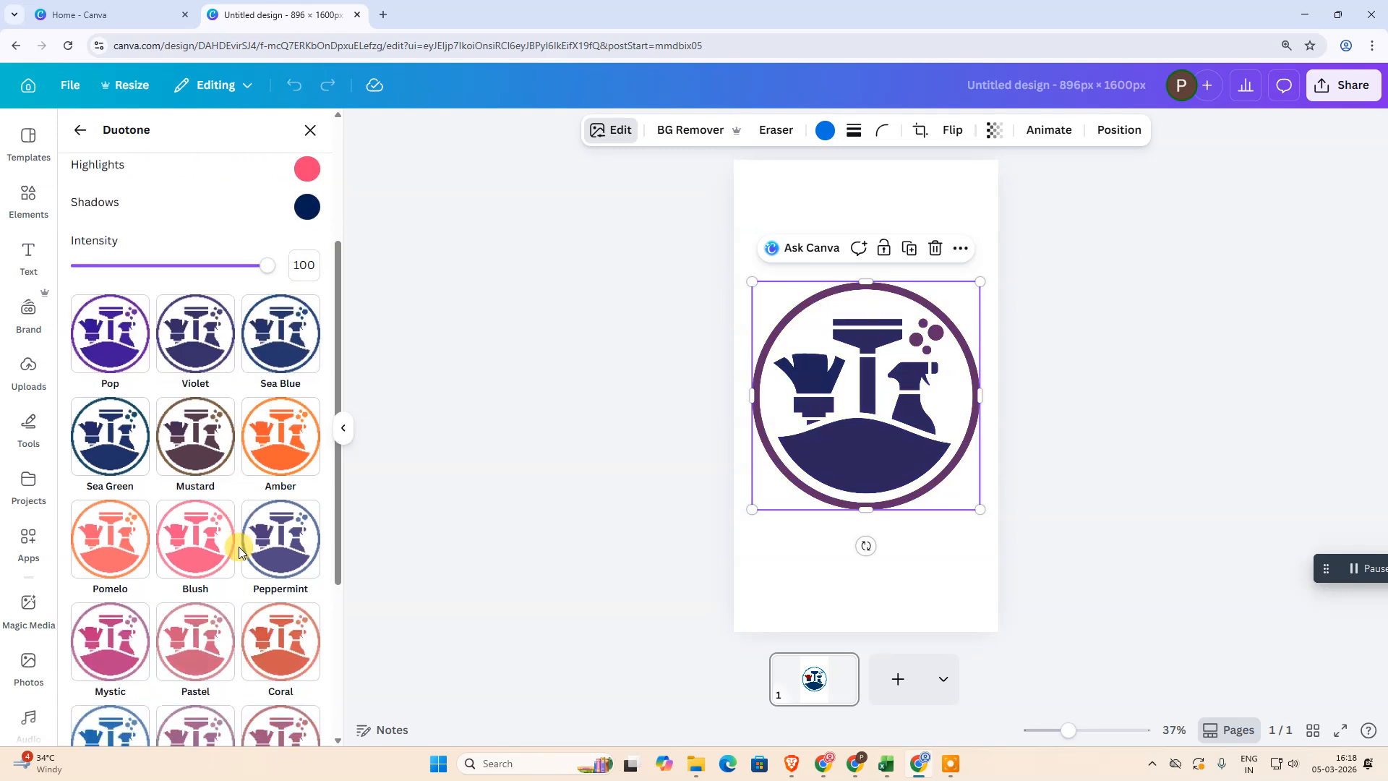
scroll(239, 546, "down", 2)
left_click(282, 299)
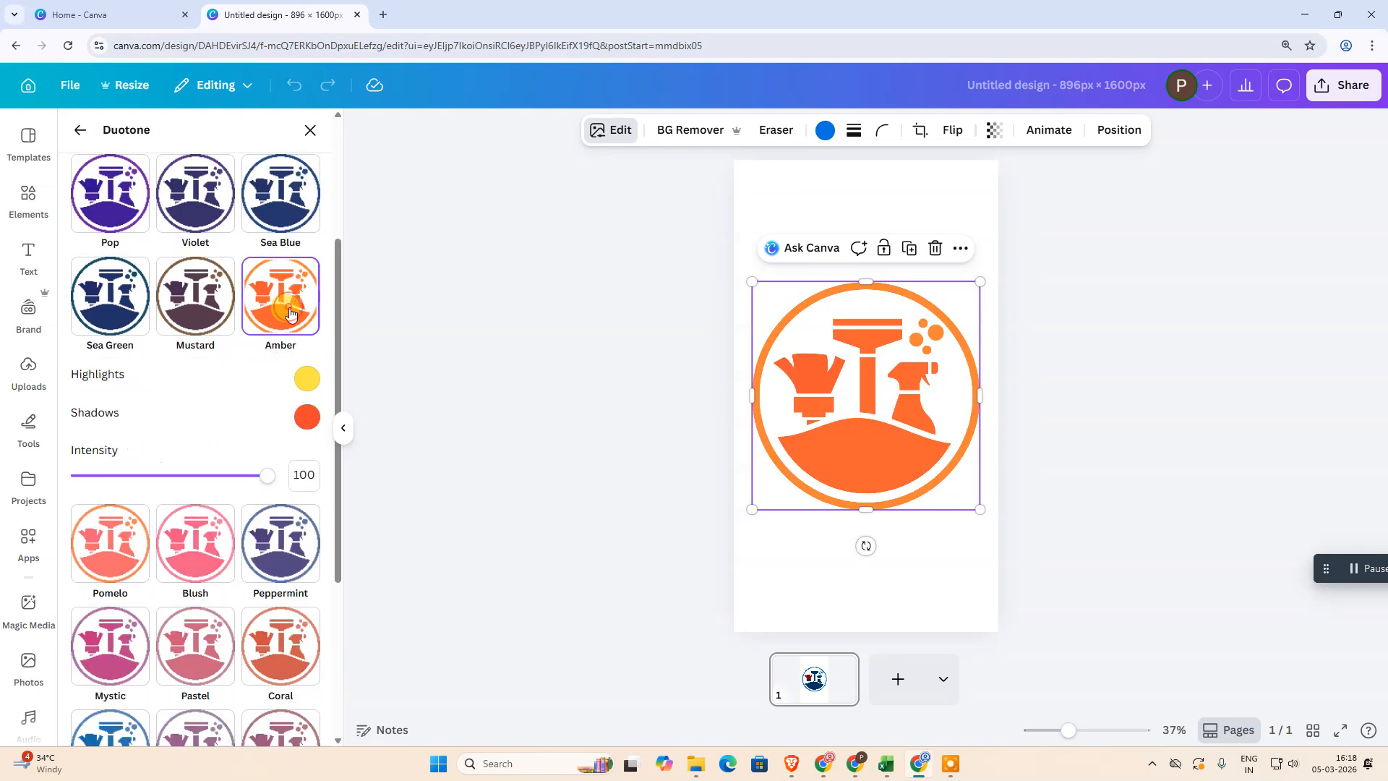
left_click(305, 379)
left_click(437, 475)
left_click(367, 465)
left_click(415, 515)
left_click_drag(418, 517, 487, 483)
left_click(217, 419)
left_click(296, 418)
left_click(306, 378)
left_click_drag(420, 442, 464, 458)
Apply the Pop duotone preset and adjust its shadow and highlight colors
scroll(117, 600, "down", 4)
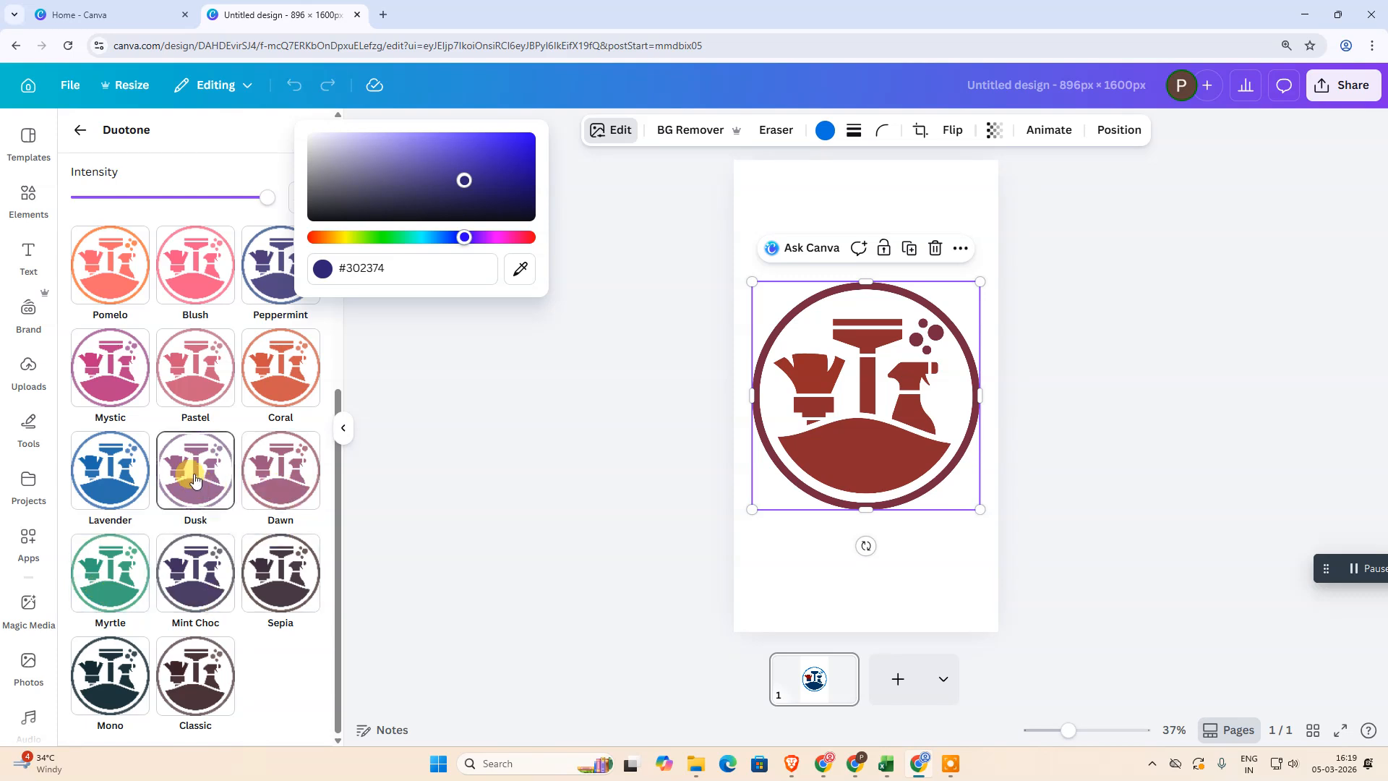
scroll(185, 506, "up", 5)
left_click(134, 348)
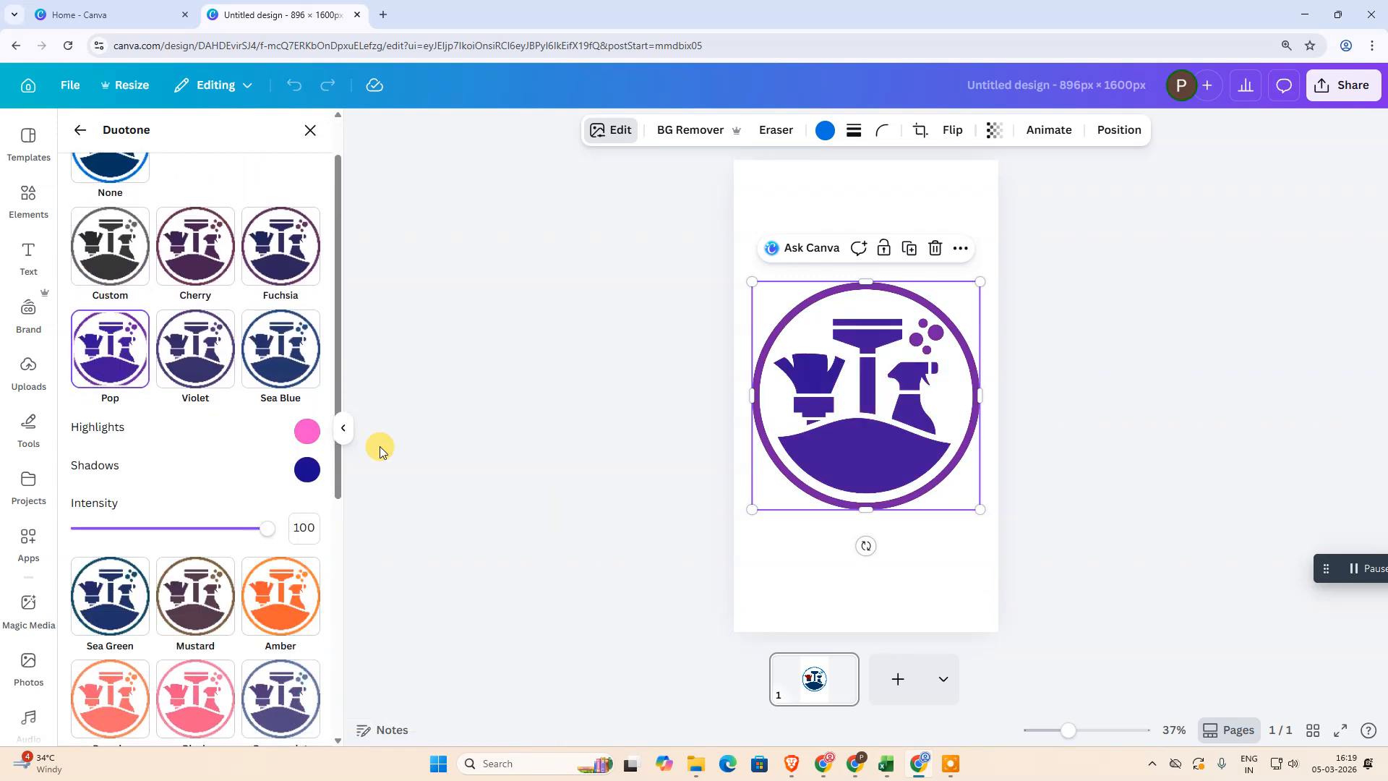
left_click(306, 470)
left_click_drag(482, 546, 428, 549)
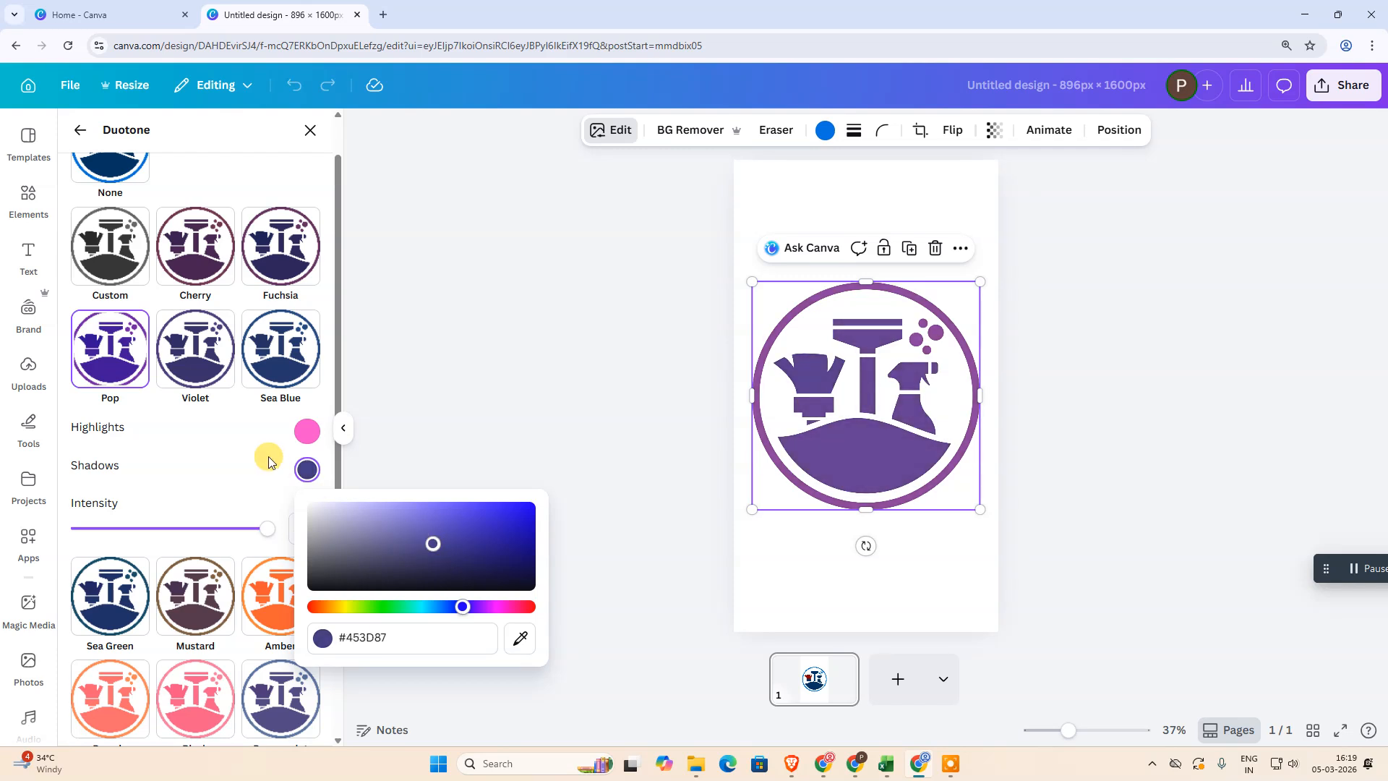
left_click(306, 431)
left_click_drag(354, 499, 375, 514)
left_click(558, 423)
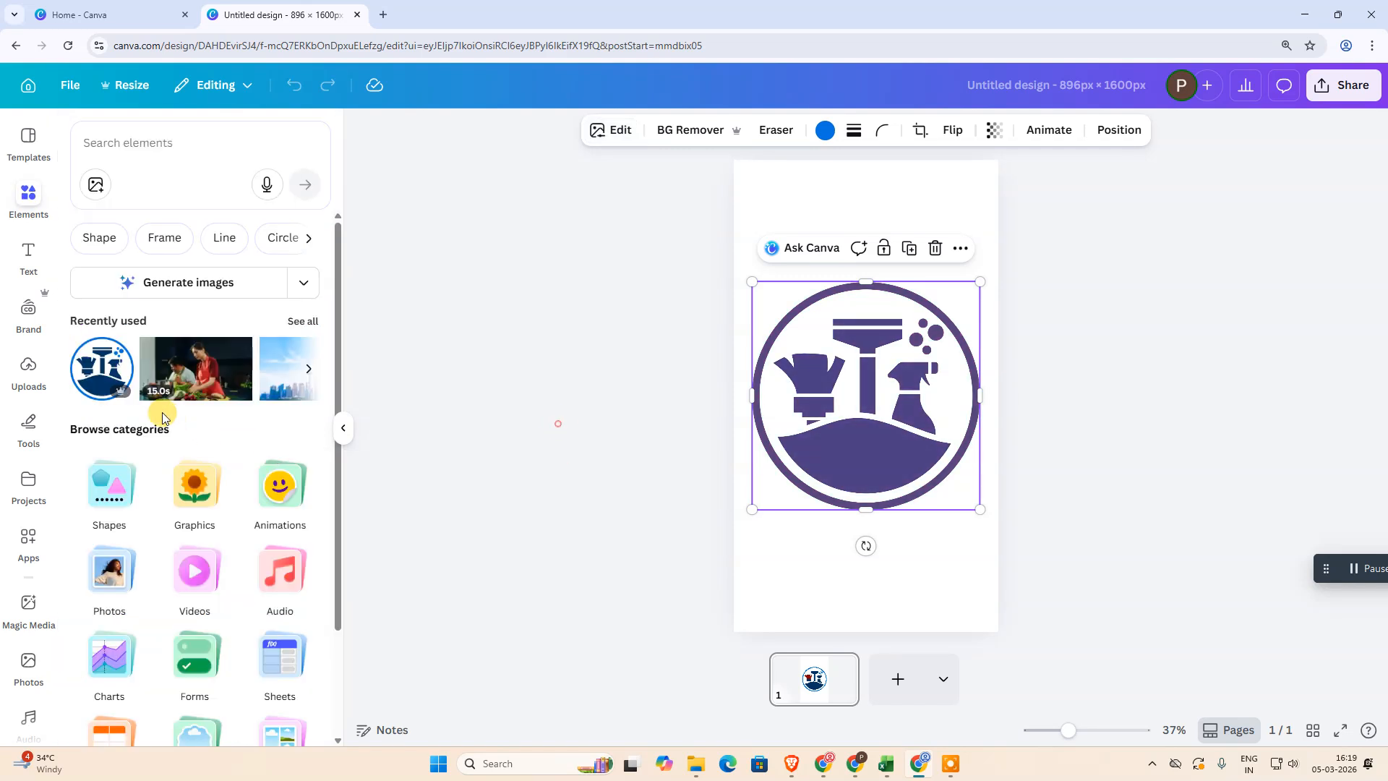
scroll(162, 414, "down", 2)
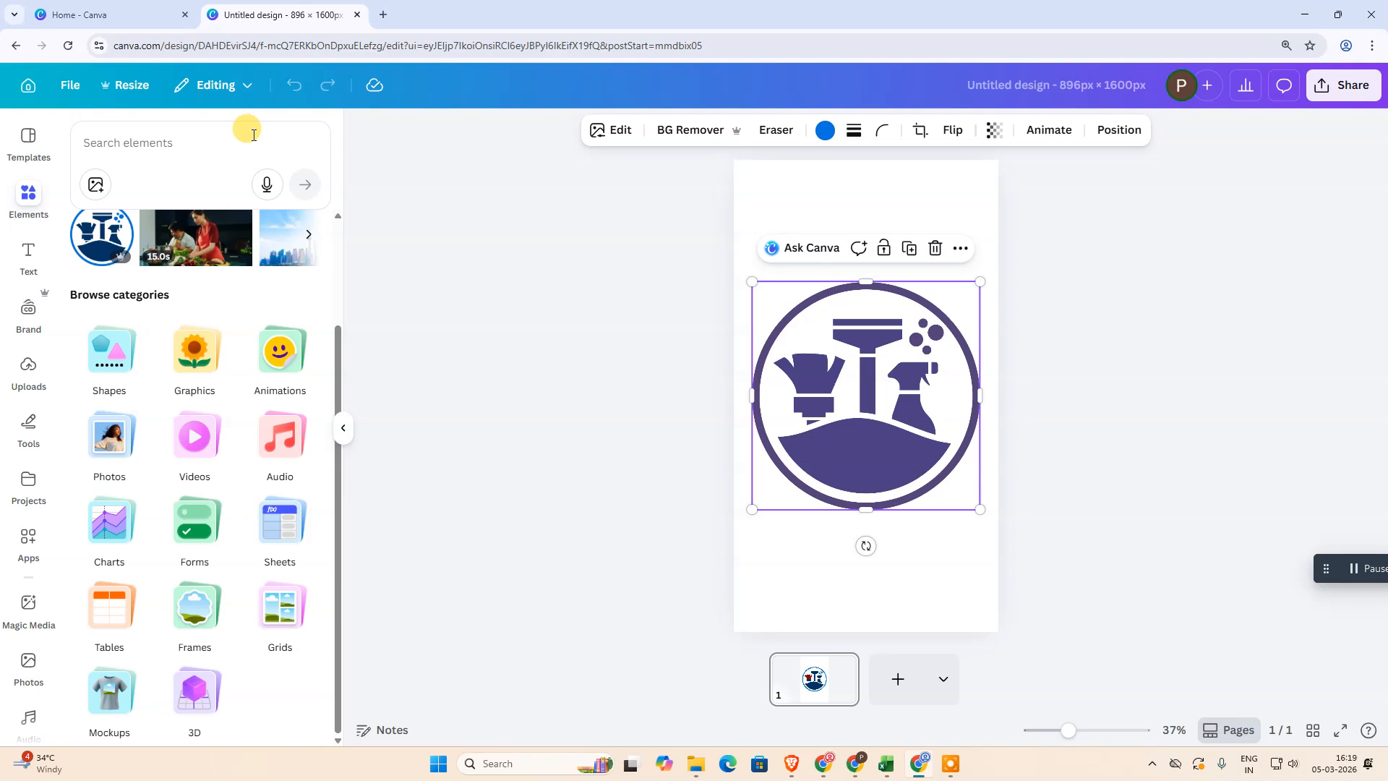
scroll(192, 397, "up", 2)
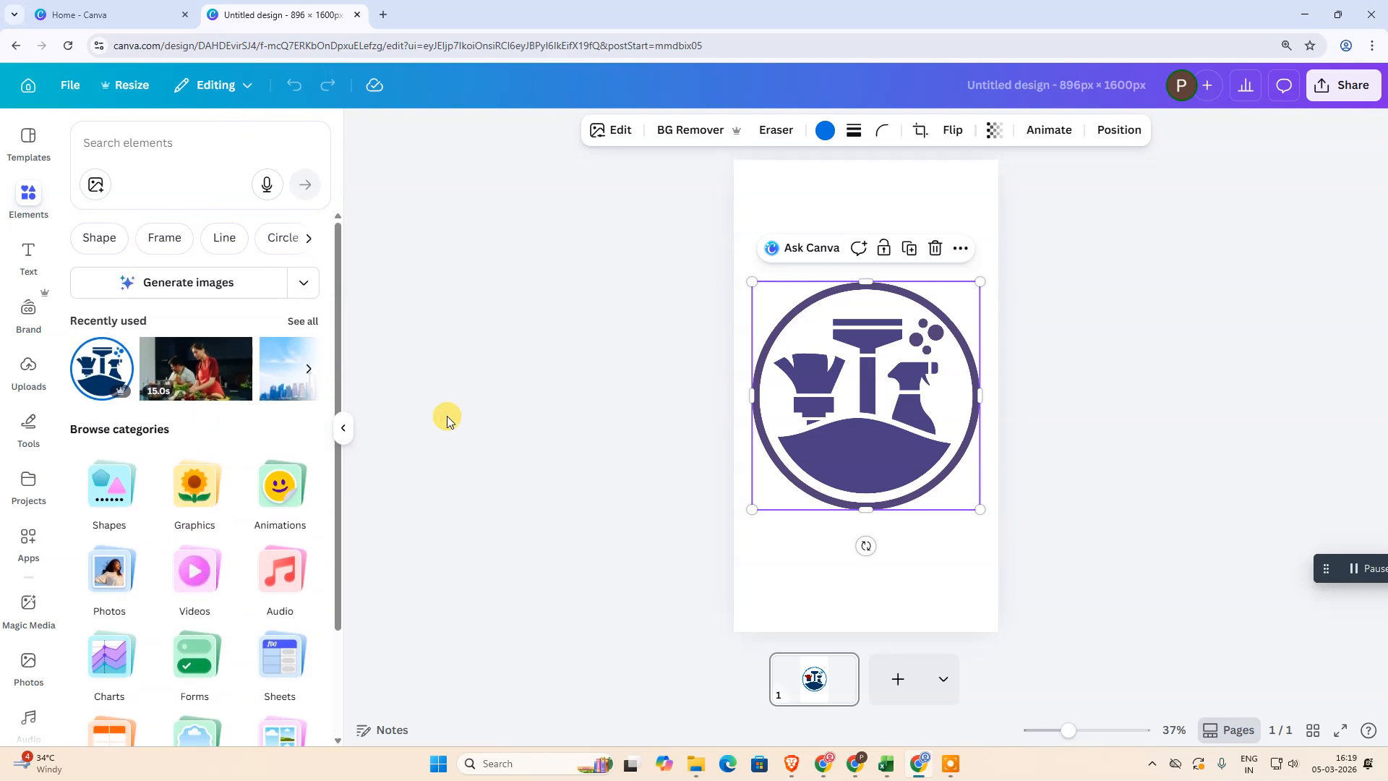
scroll(217, 532, "down", 2)
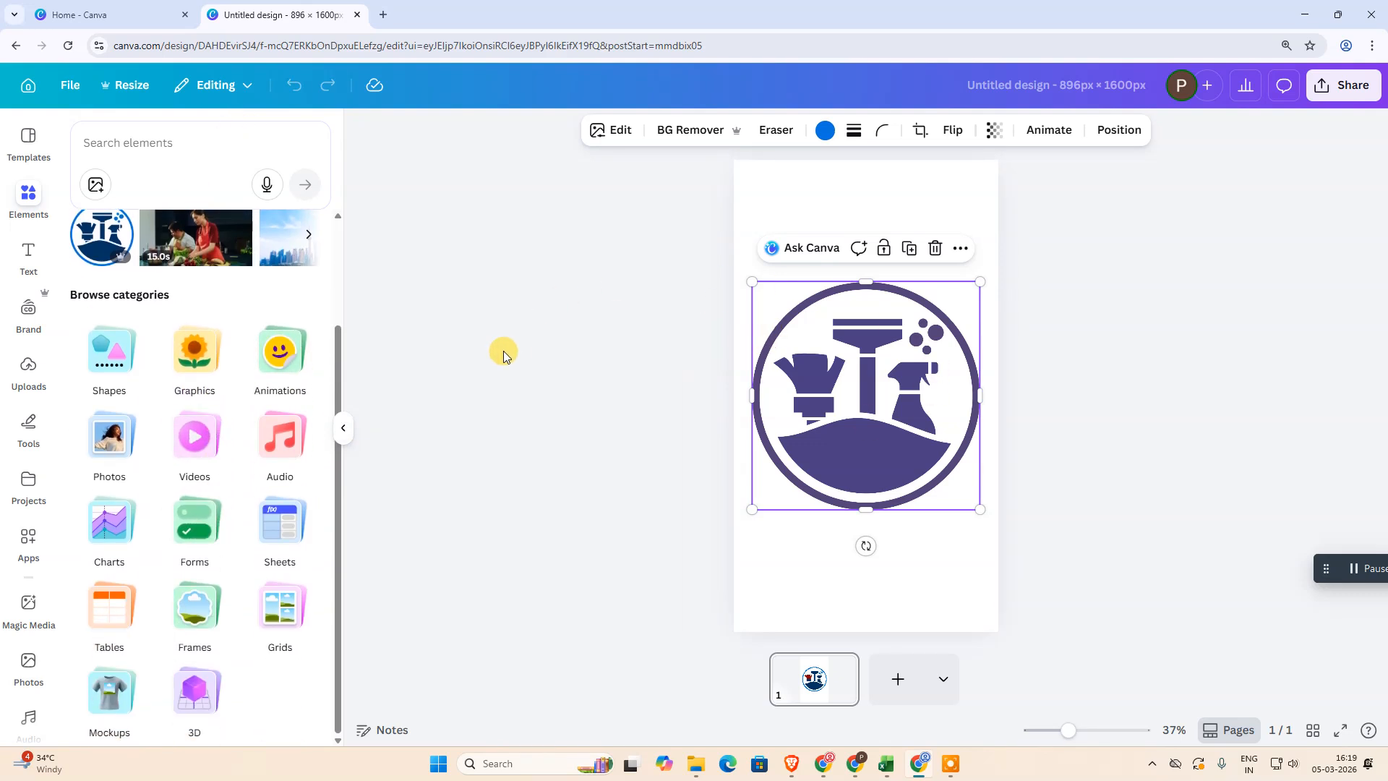
scroll(279, 452, "up", 2)
Reopen the Duotone effect and try the Mint Choc and Myrtle presets
left_click(616, 130)
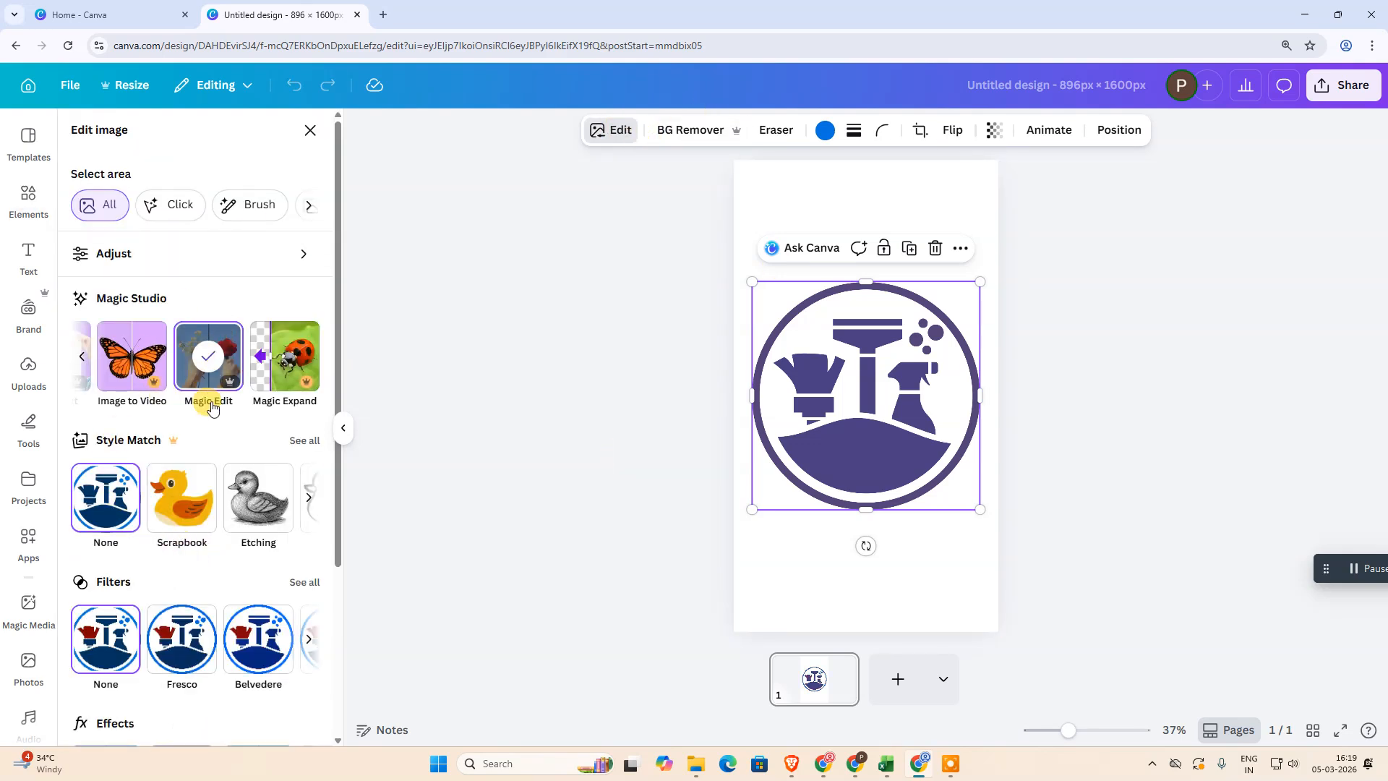
scroll(176, 619, "down", 3)
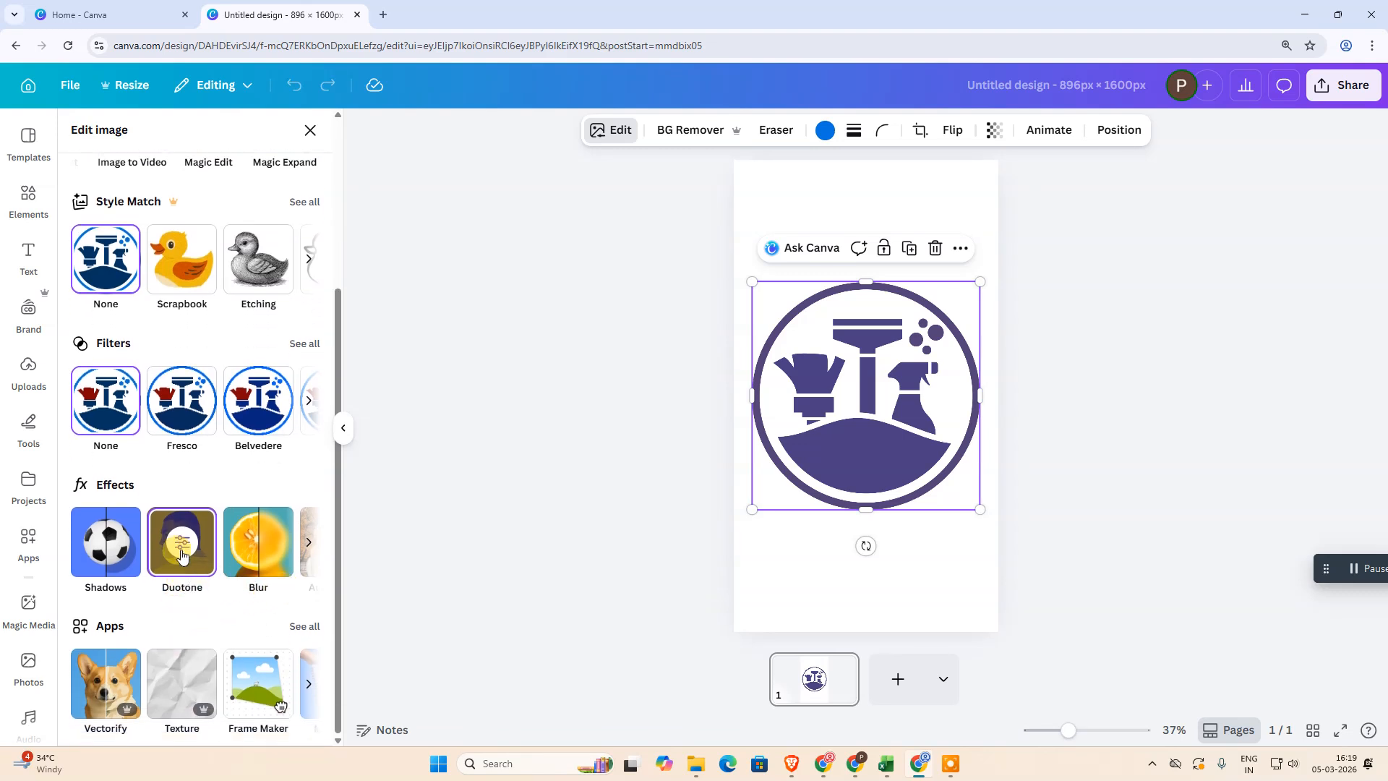
left_click(183, 565)
scroll(155, 558, "down", 4)
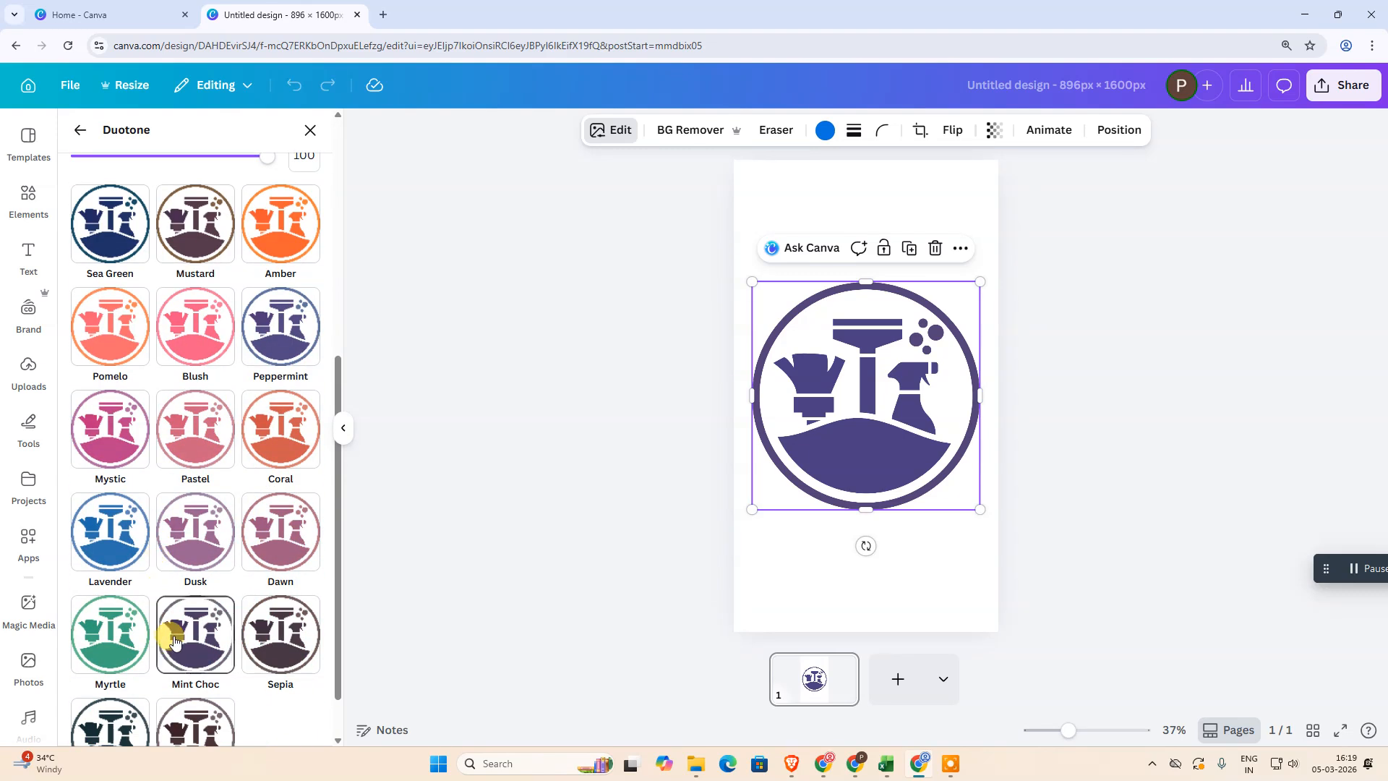
left_click(177, 628)
left_click(107, 635)
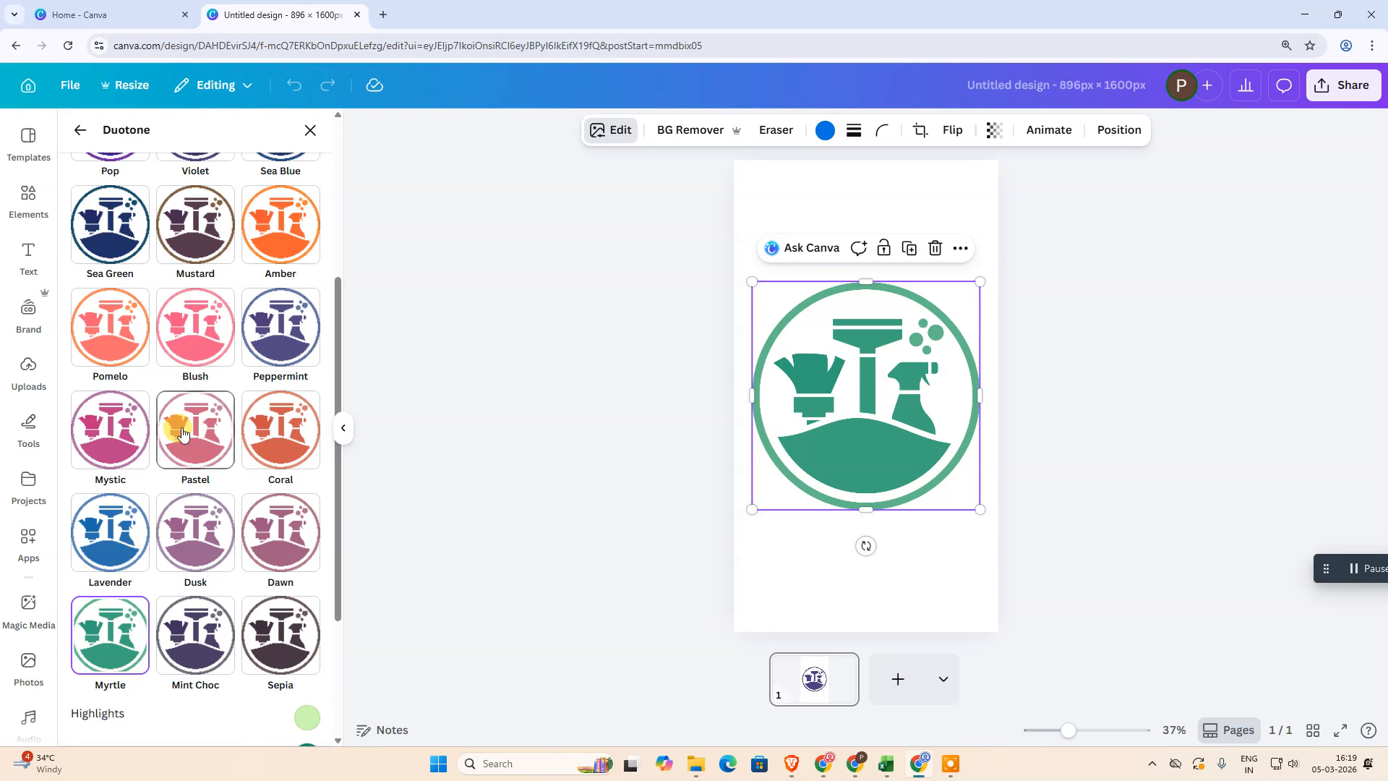
Apply the Pastel duotone preset and set its shadow color to #B52F51
left_click(234, 459)
left_click(295, 556)
left_click_drag(397, 409, 373, 425)
left_click_drag(458, 404, 475, 393)
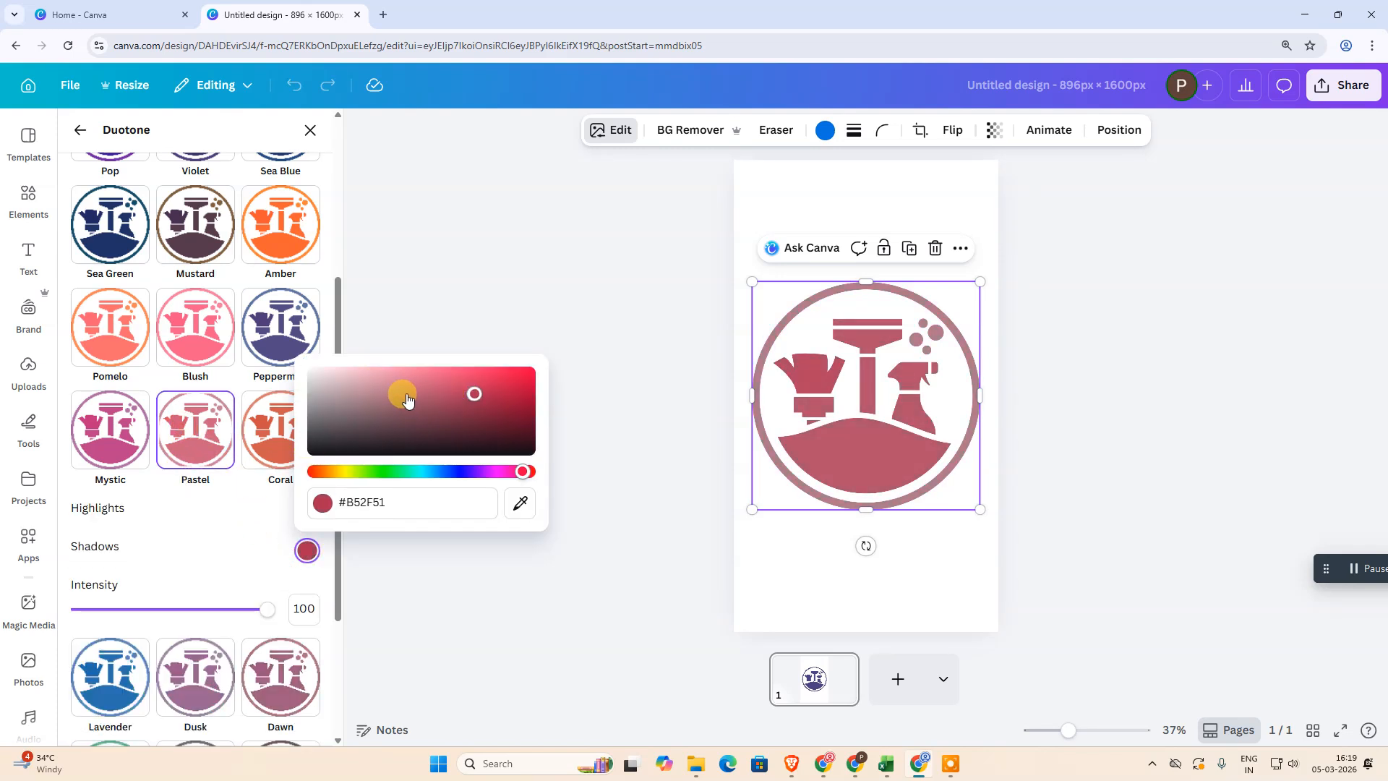
left_click(530, 214)
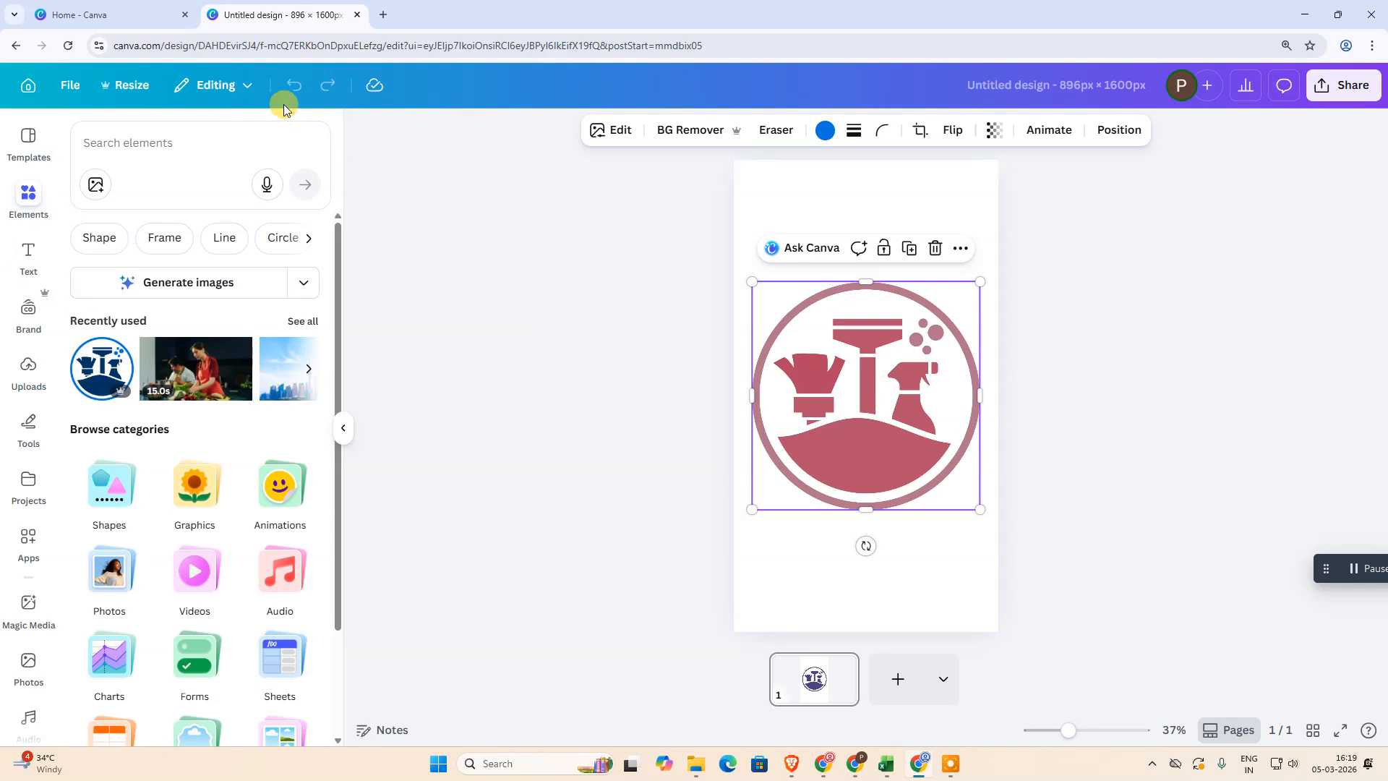
left_click(343, 429)
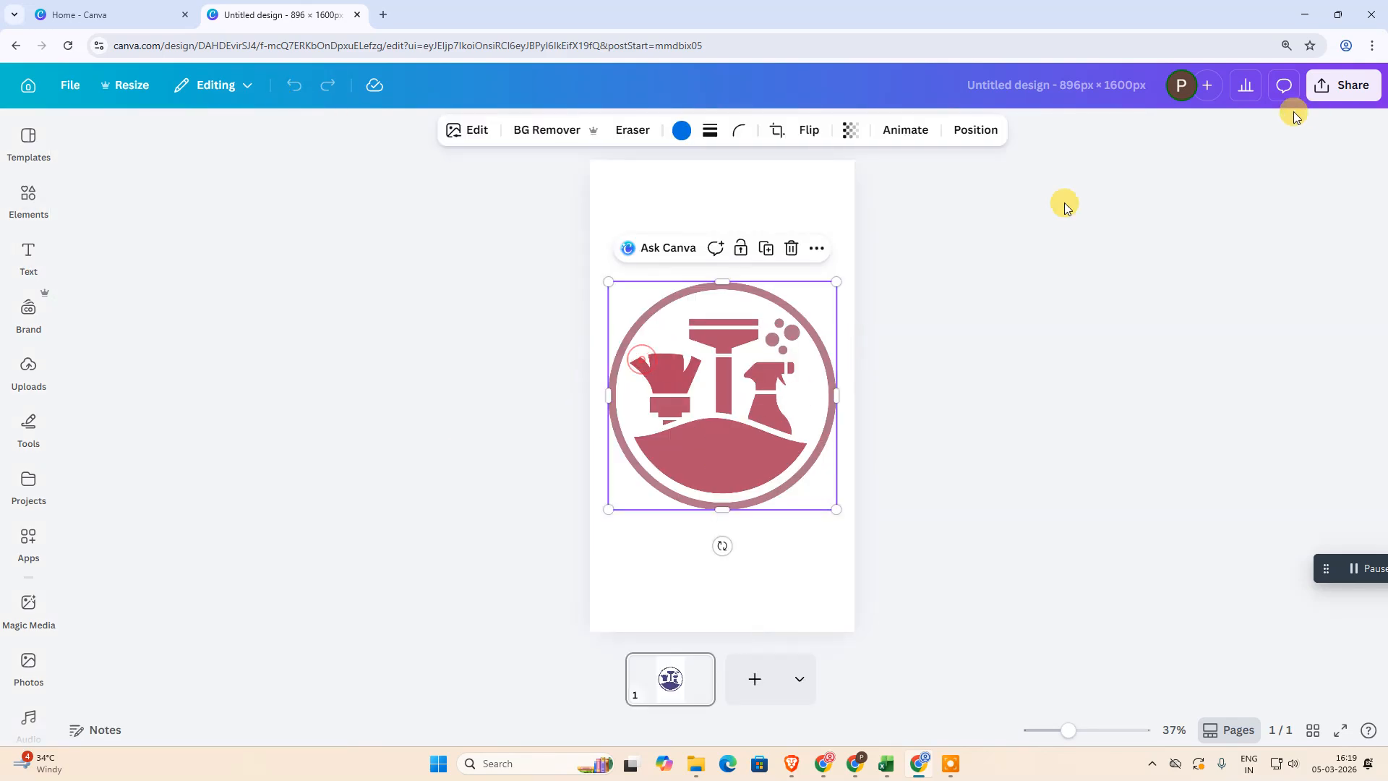
left_click(1337, 84)
left_click(1100, 411)
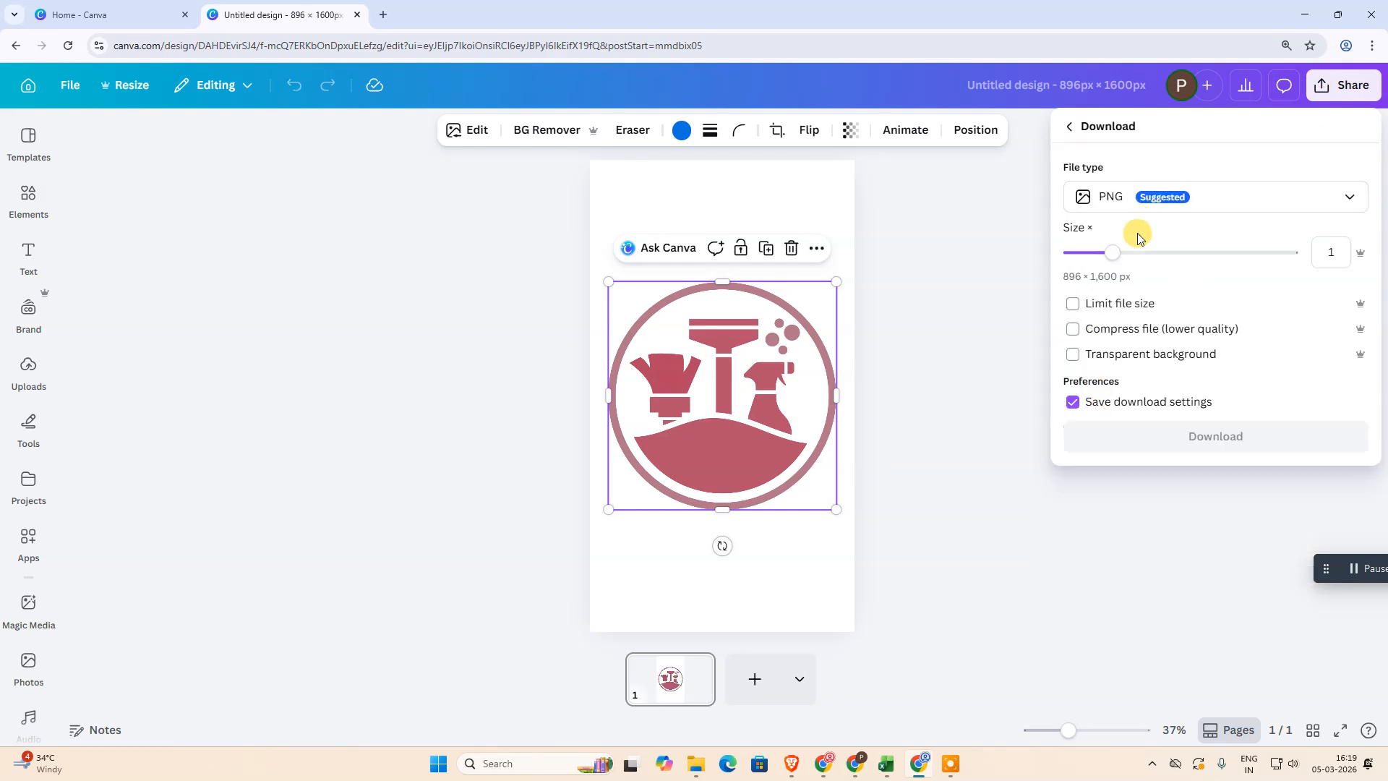
left_click(1146, 198)
left_click(945, 313)
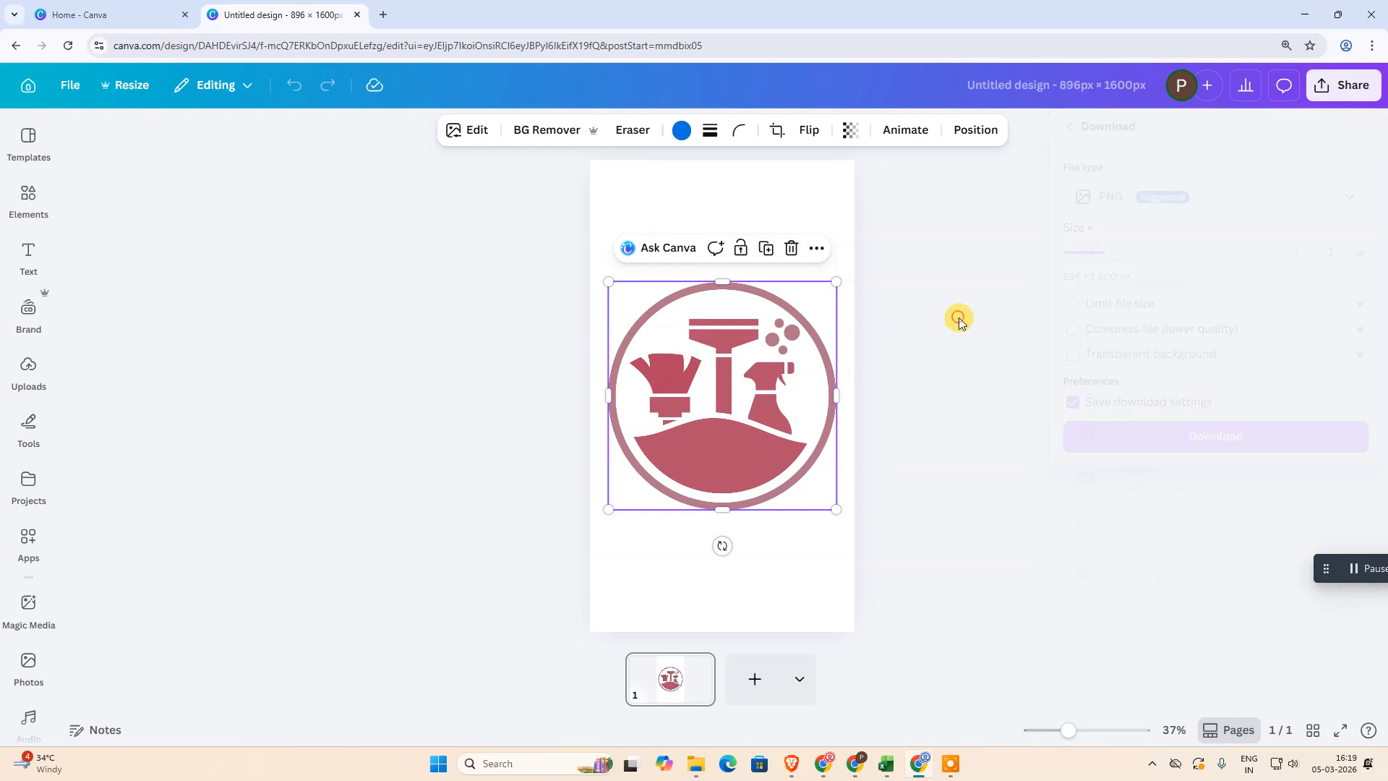